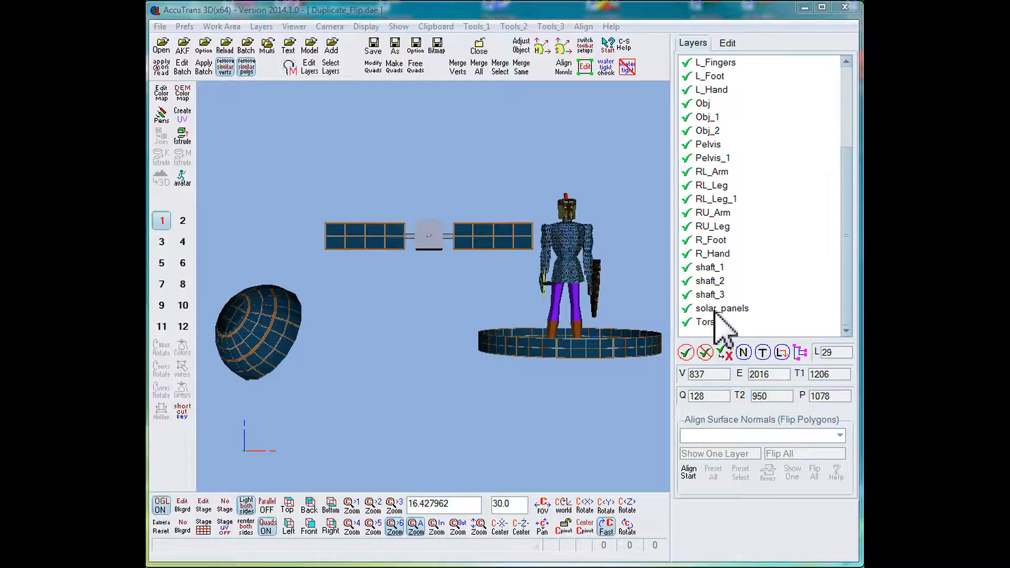
Switch the lighting from both sides to one side to reveal the unlit back faces of the solar panels.
{"action": "left_click_drag", "start_coordinate": [845, 270], "coordinate": [858, 157]}
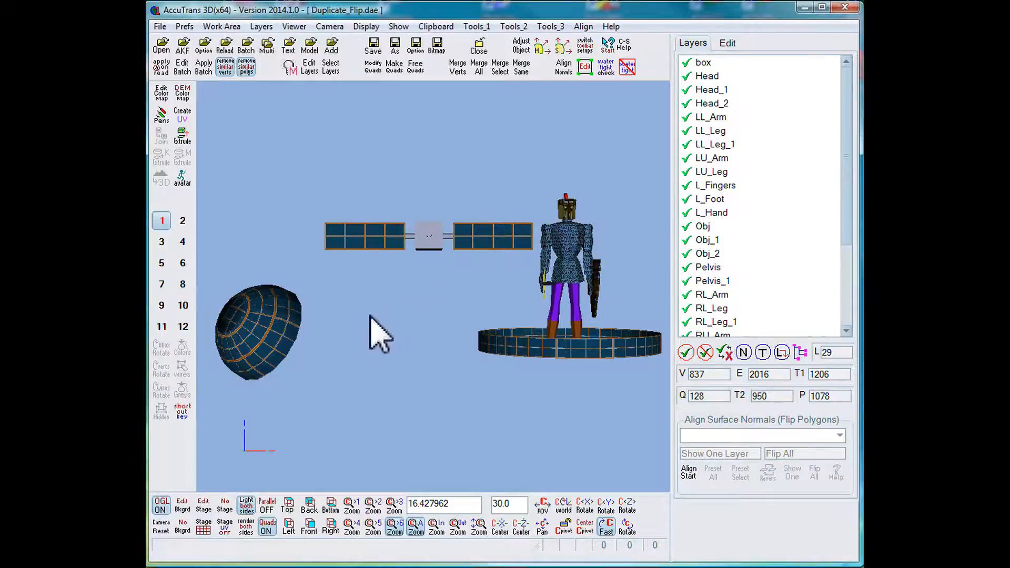
{"action": "double_click", "coordinate": [366, 236]}
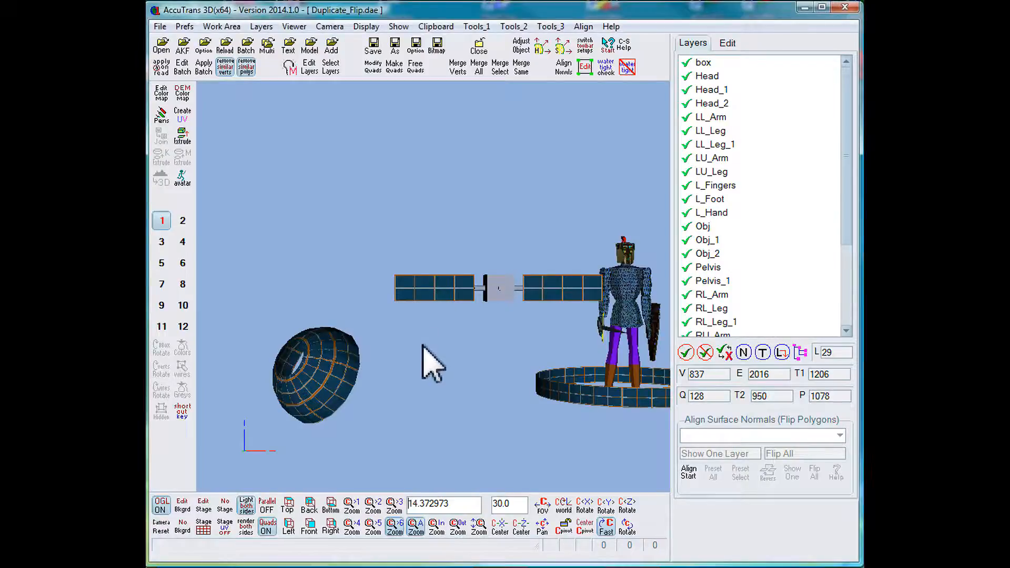
{"action": "mouse_move", "coordinate": [423, 345]}
{"action": "left_mouse_down"}
{"action": "mouse_move", "coordinate": [591, 347]}
{"action": "mouse_move", "coordinate": [429, 334]}
{"action": "left_mouse_up"}
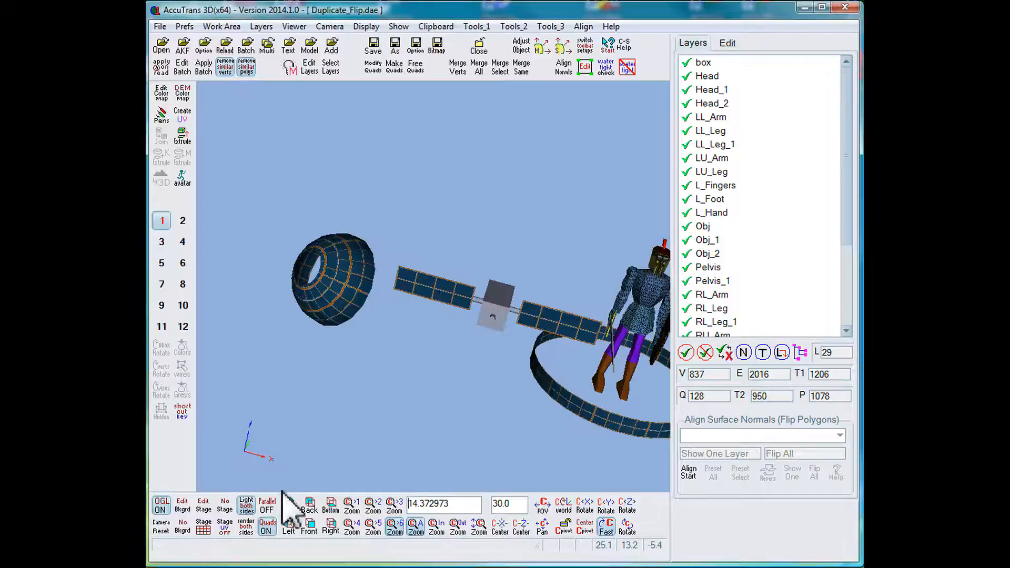
{"action": "left_click", "coordinate": [247, 503]}
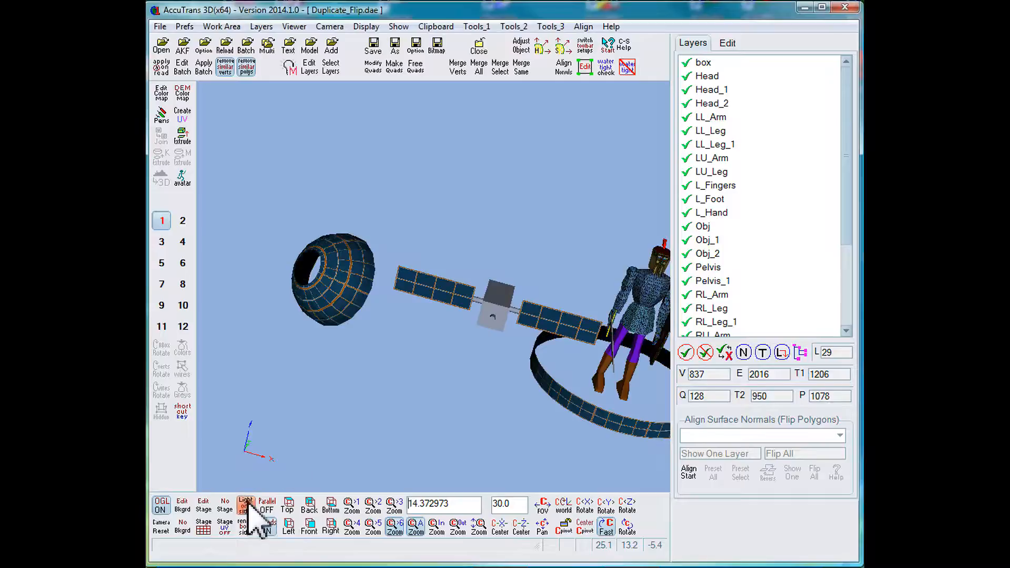
{"action": "left_click_drag", "start_coordinate": [394, 349], "coordinate": [432, 282]}
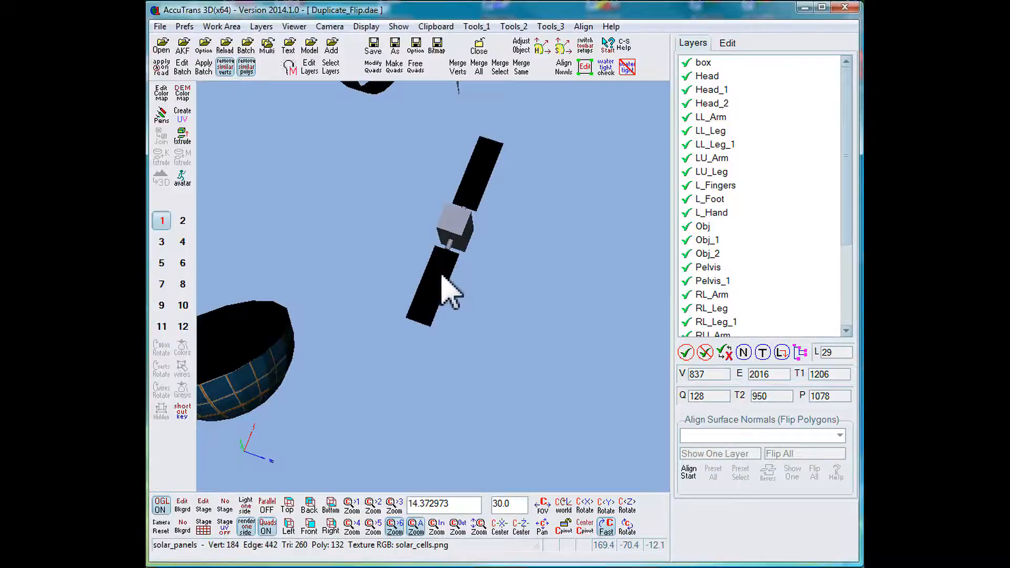
Turn off the Double Sided material setting for the solar_panels layer.
{"action": "left_click", "coordinate": [263, 27]}
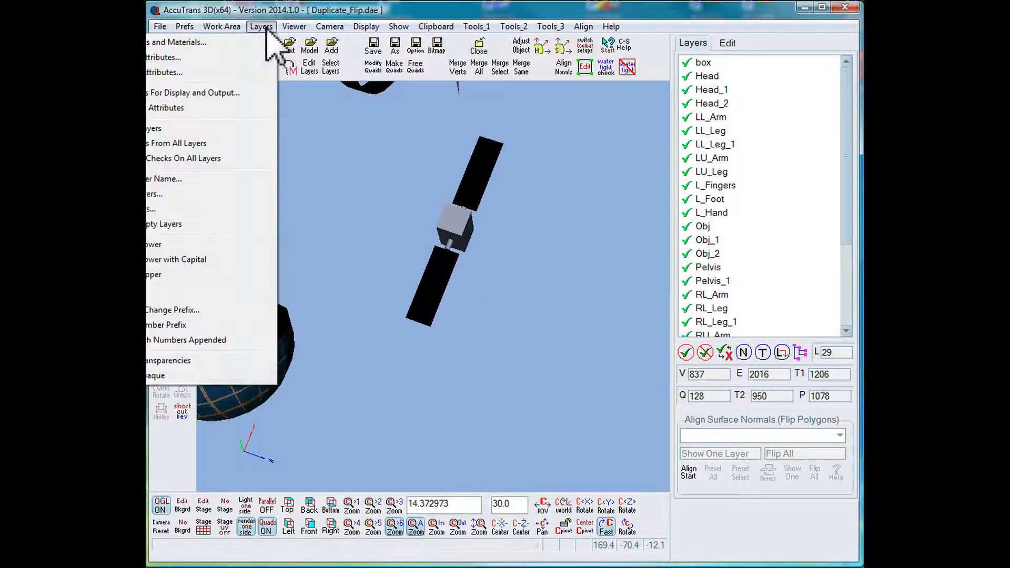
{"action": "mouse_move", "coordinate": [221, 26]}
{"action": "mouse_move", "coordinate": [263, 27]}
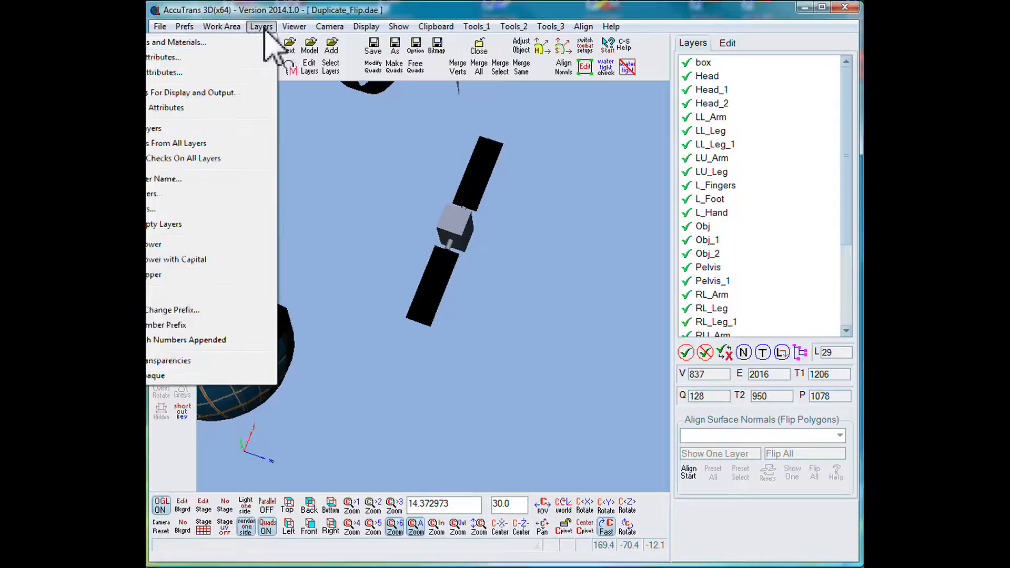
{"action": "left_click", "coordinate": [226, 43]}
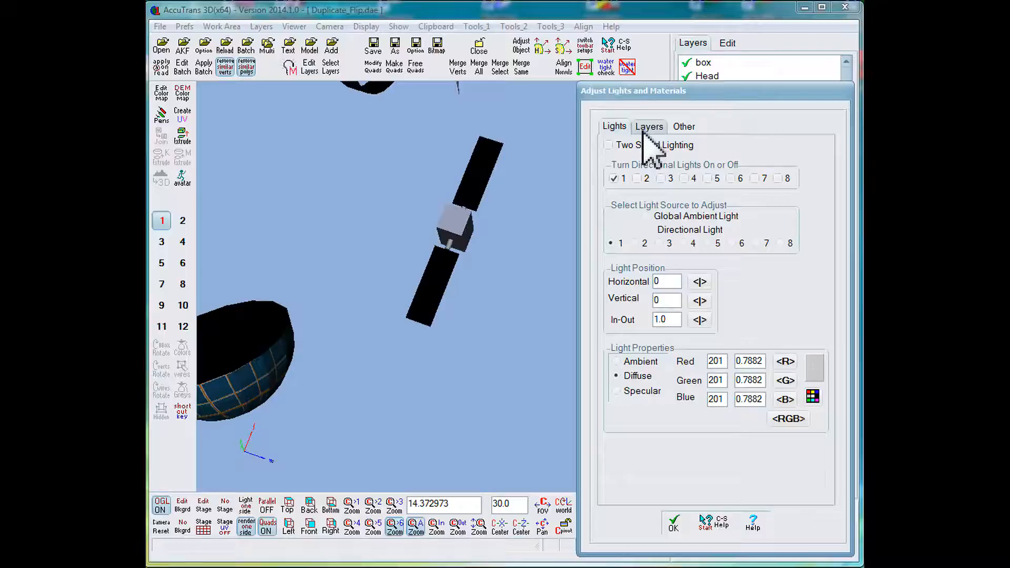
{"action": "left_click", "coordinate": [489, 190]}
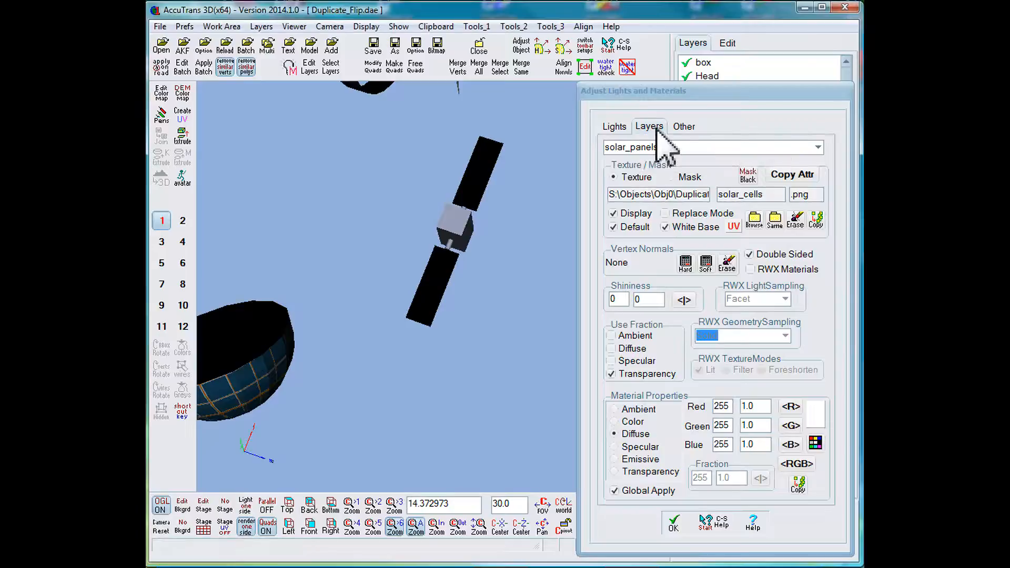
{"action": "left_click", "coordinate": [749, 255]}
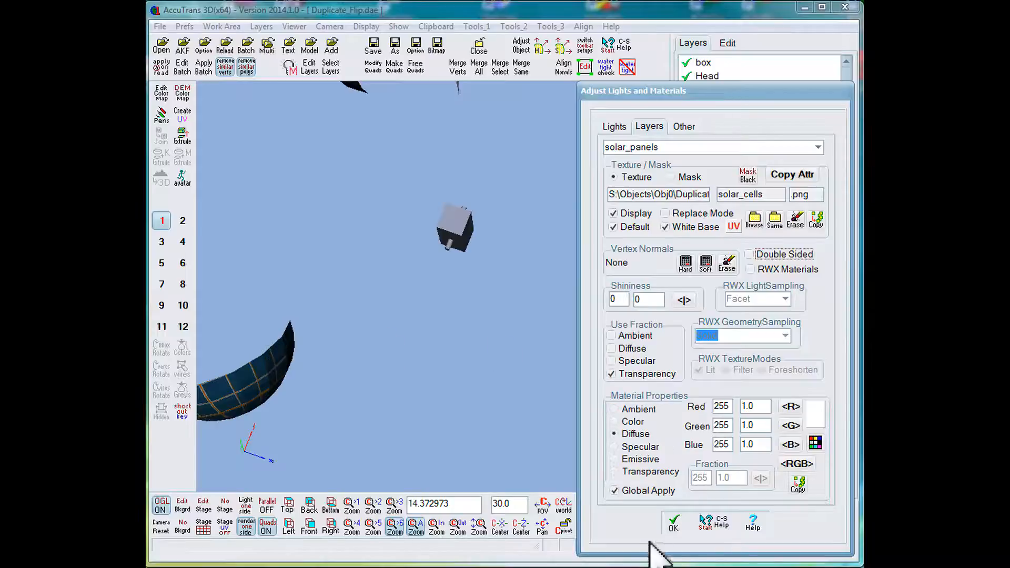
{"action": "left_click", "coordinate": [673, 523]}
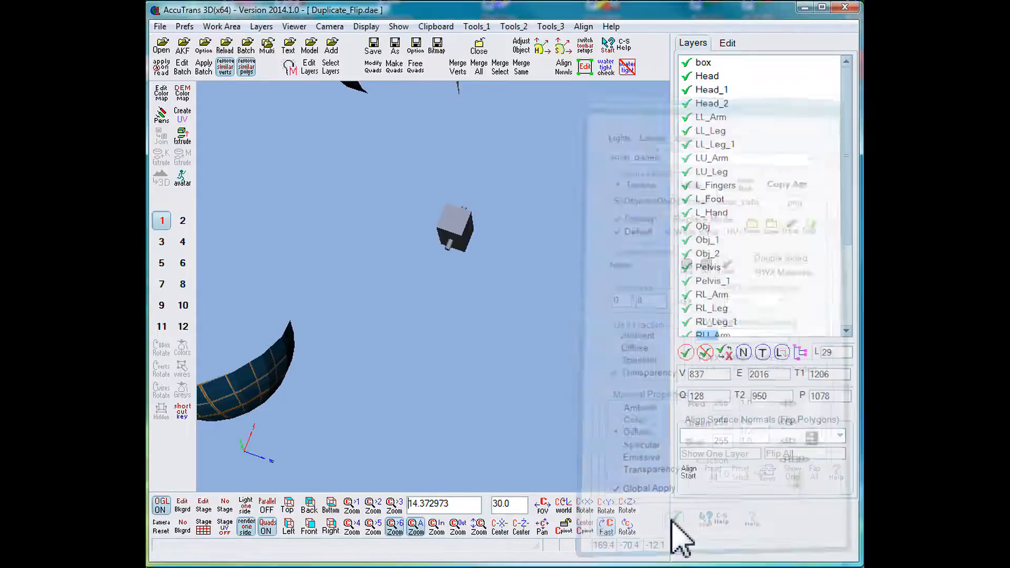
Isolate the solar_panels layer by deselecting it in the model and inverting the layer selection.
{"action": "left_click", "coordinate": [169, 525]}
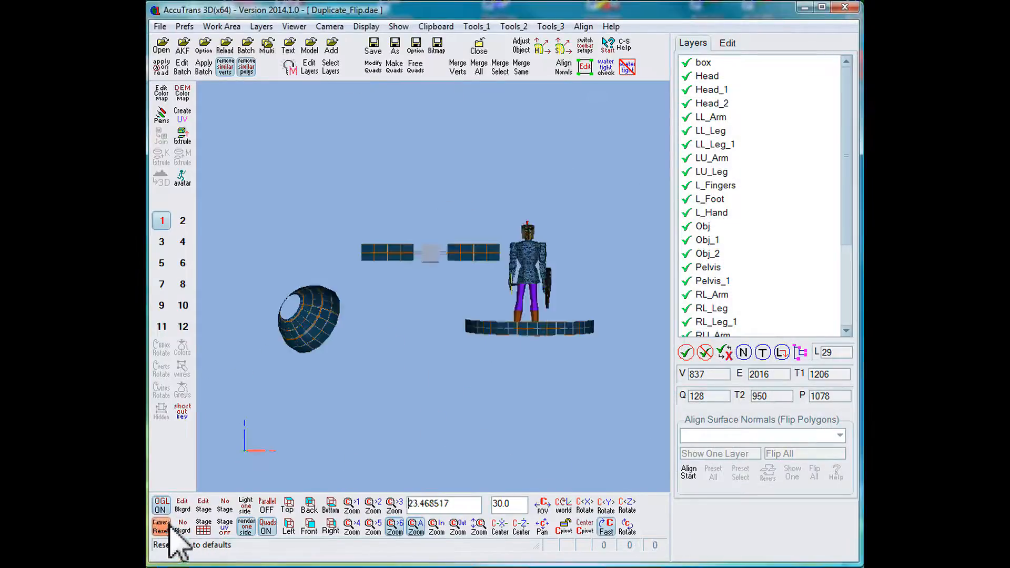
{"action": "left_click_drag", "start_coordinate": [367, 385], "coordinate": [237, 406]}
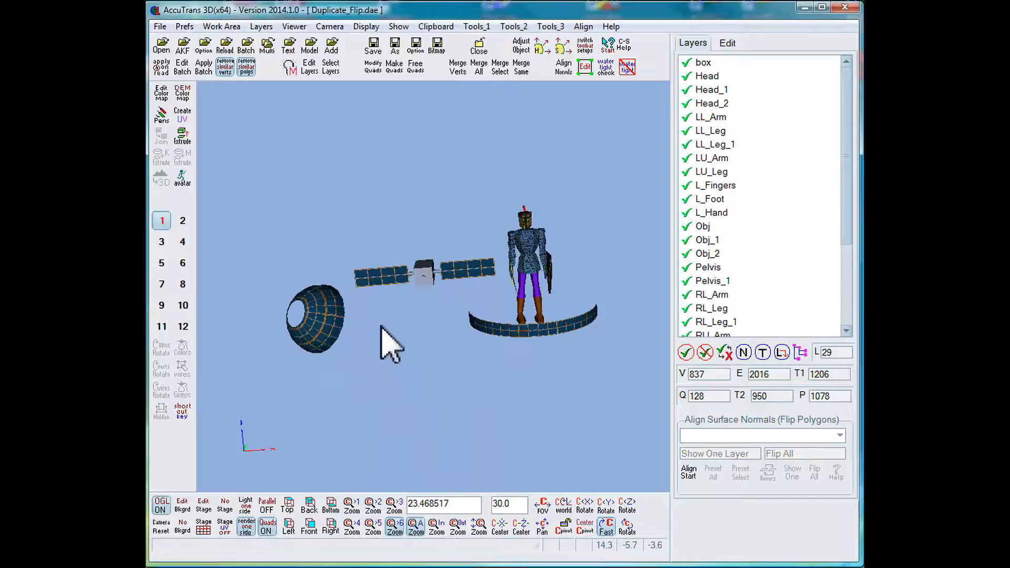
{"action": "mouse_move", "coordinate": [385, 276]}
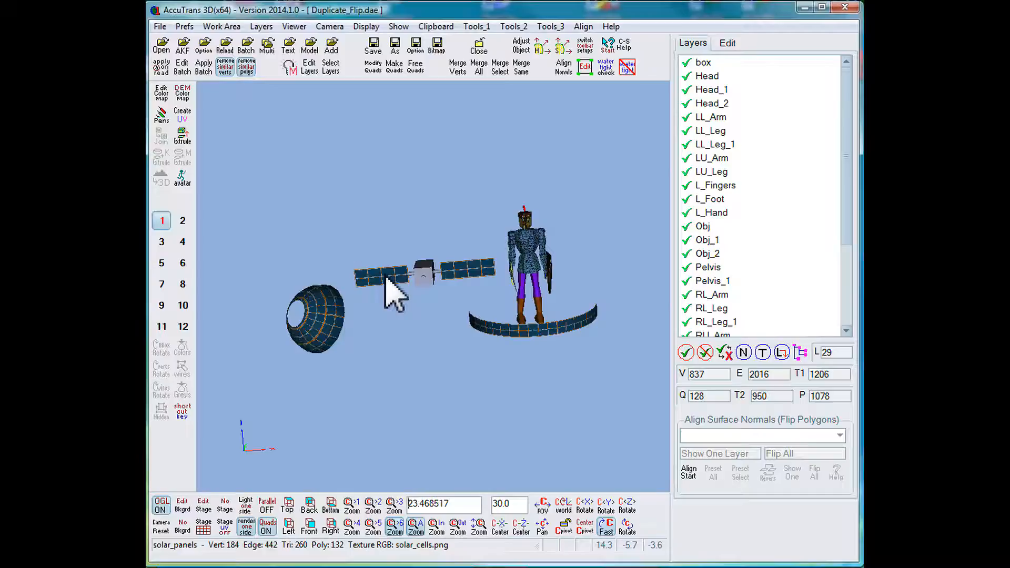
{"action": "key", "text": "shift"}
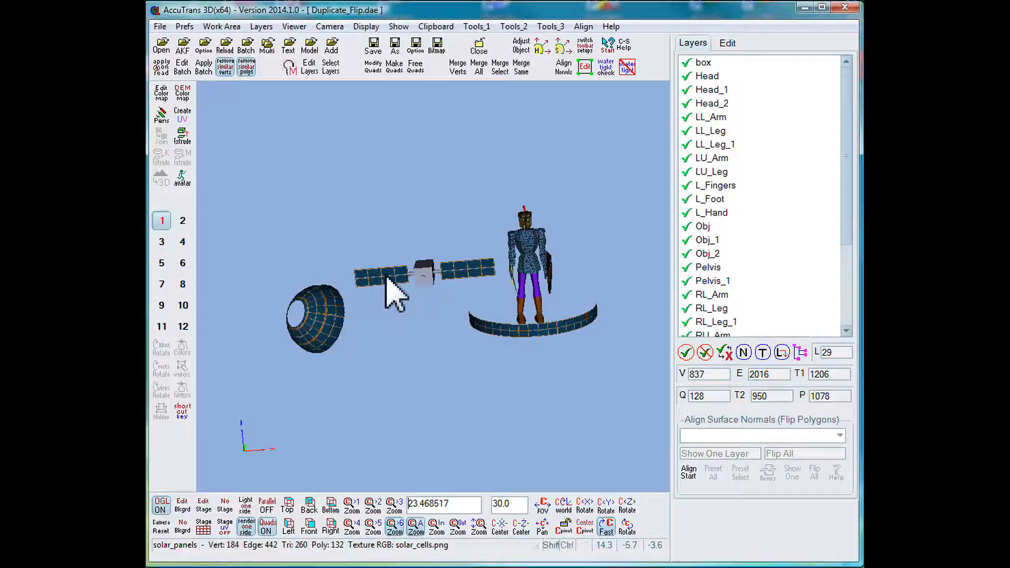
{"action": "left_click", "coordinate": [387, 279], "text": "shift"}
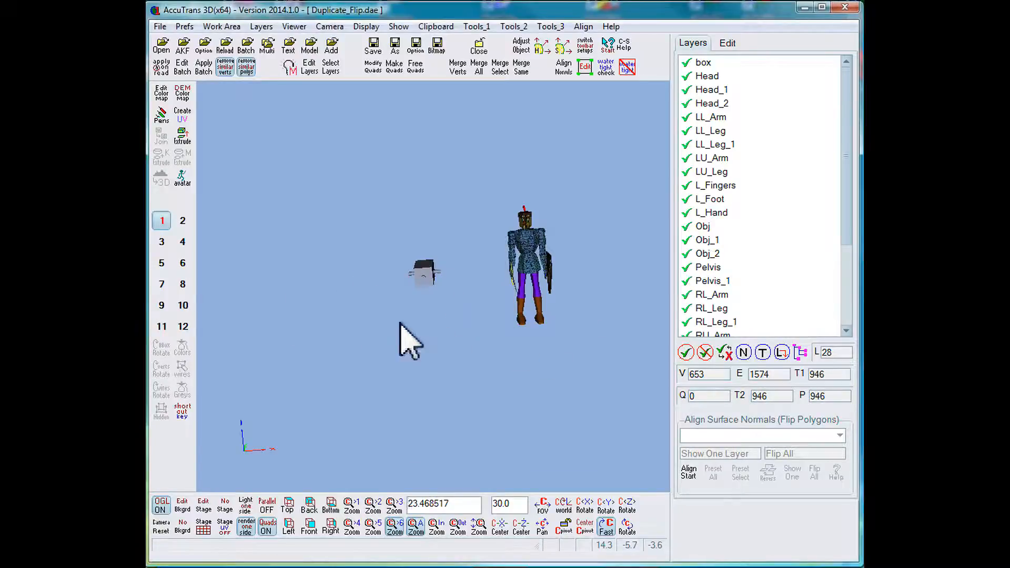
{"action": "left_click_drag", "start_coordinate": [850, 236], "coordinate": [853, 325]}
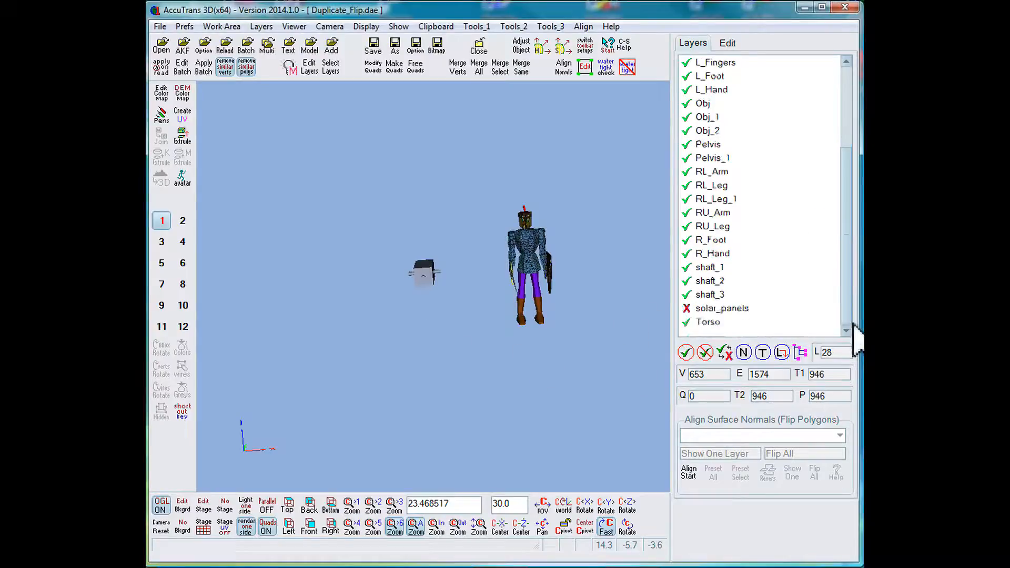
{"action": "left_click", "coordinate": [726, 352]}
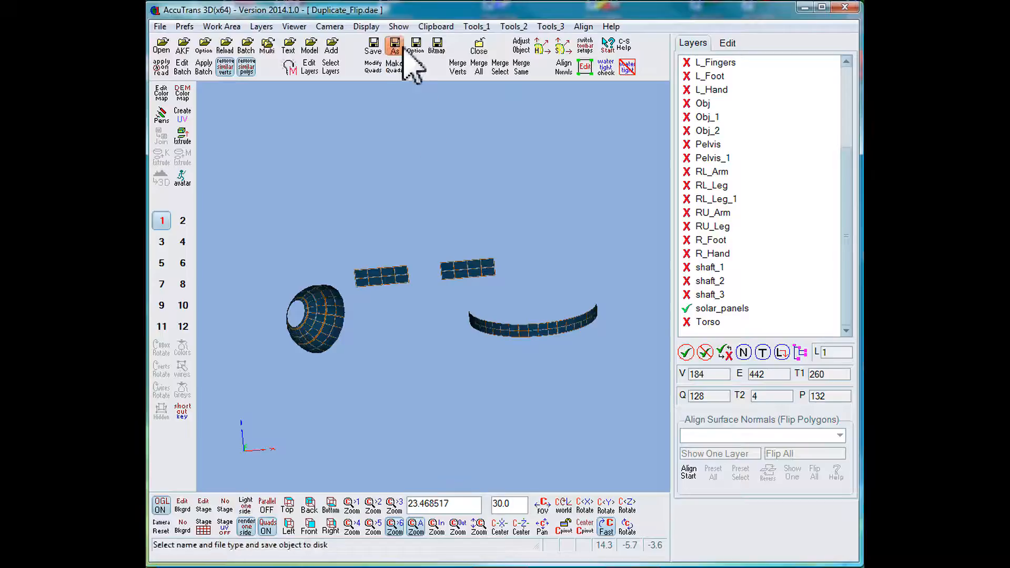
Copy the solar_panels layer to the clipboard and paste it back into the work area as a duplicate.
{"action": "left_click", "coordinate": [440, 27]}
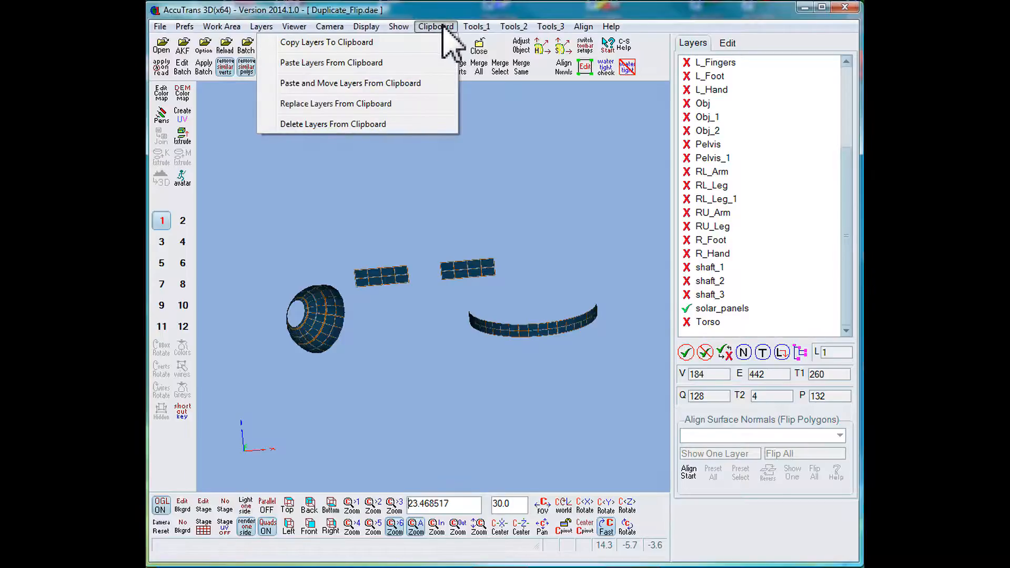
{"action": "left_click", "coordinate": [381, 44]}
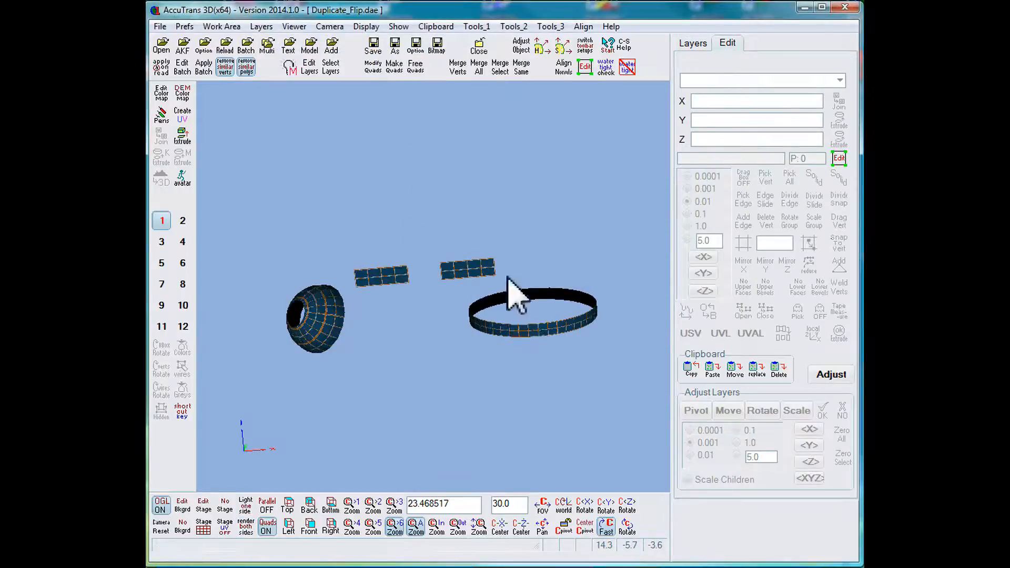
{"action": "left_click", "coordinate": [436, 27]}
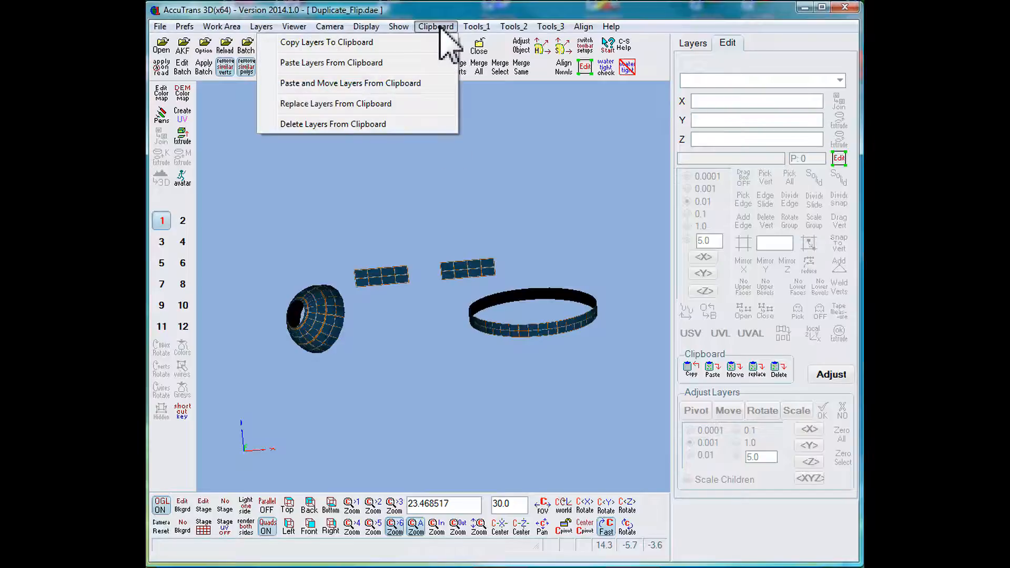
{"action": "left_click", "coordinate": [356, 63]}
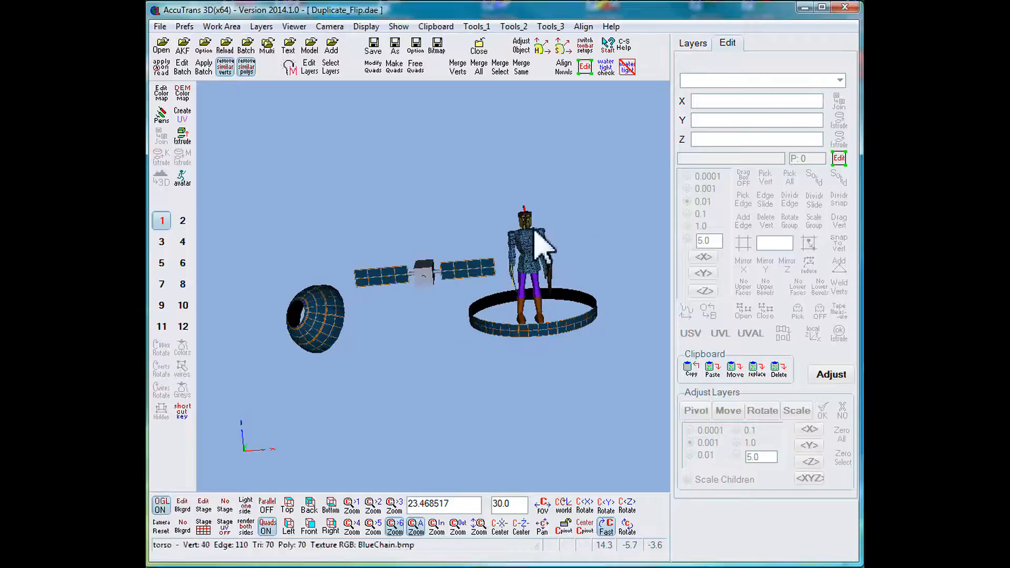
Deselect all layers and select only the pasted 1_solar_panels layer.
{"action": "left_click", "coordinate": [693, 44]}
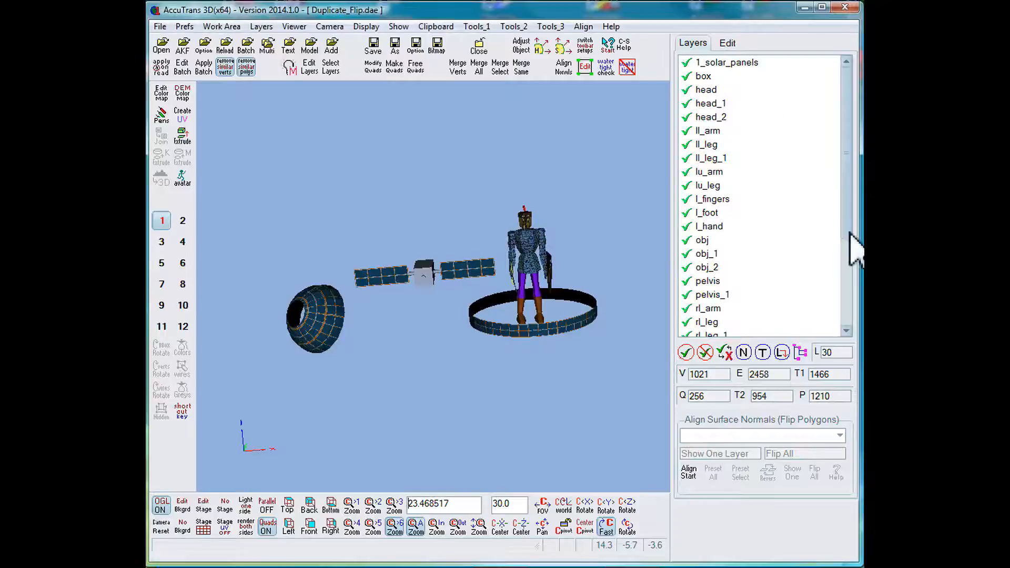
{"action": "left_click_drag", "start_coordinate": [843, 209], "coordinate": [856, 334]}
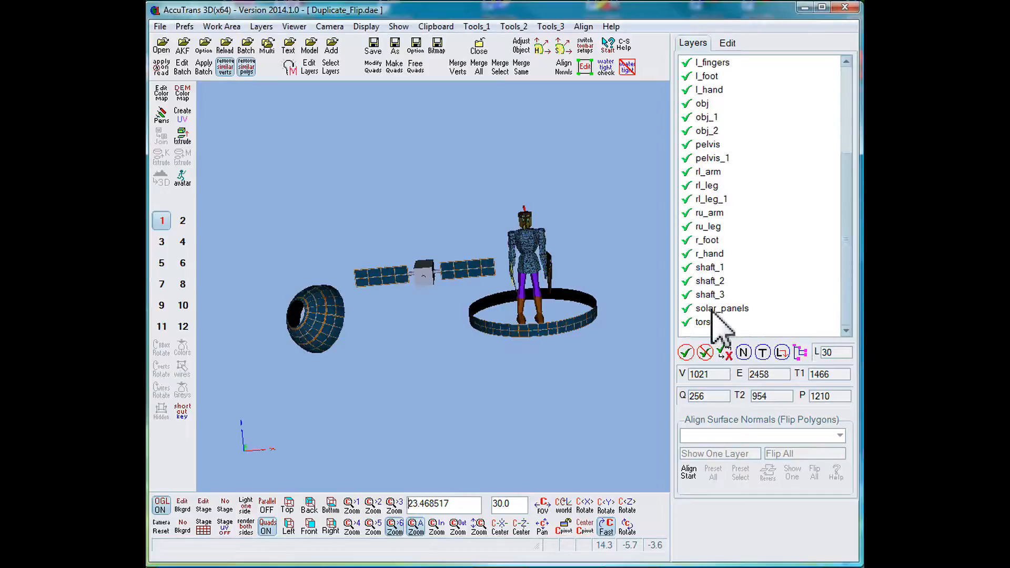
{"action": "left_click_drag", "start_coordinate": [850, 234], "coordinate": [813, 79]}
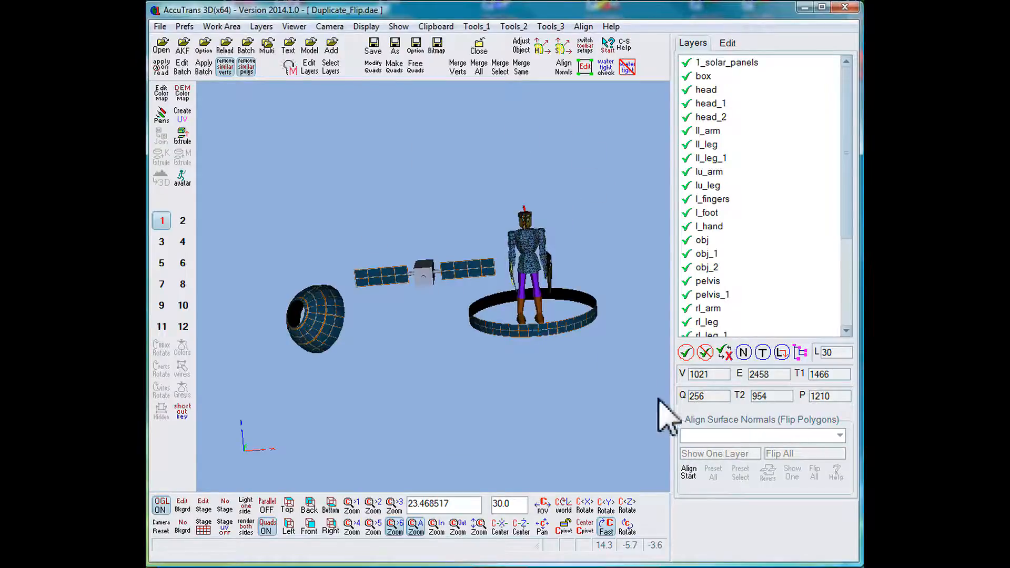
{"action": "left_click", "coordinate": [705, 352]}
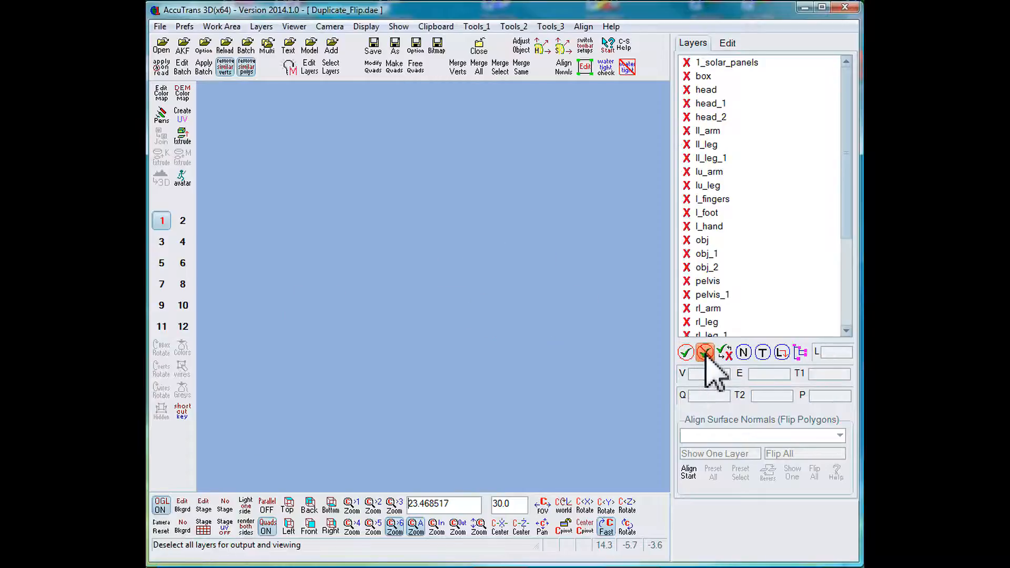
{"action": "left_click", "coordinate": [687, 62]}
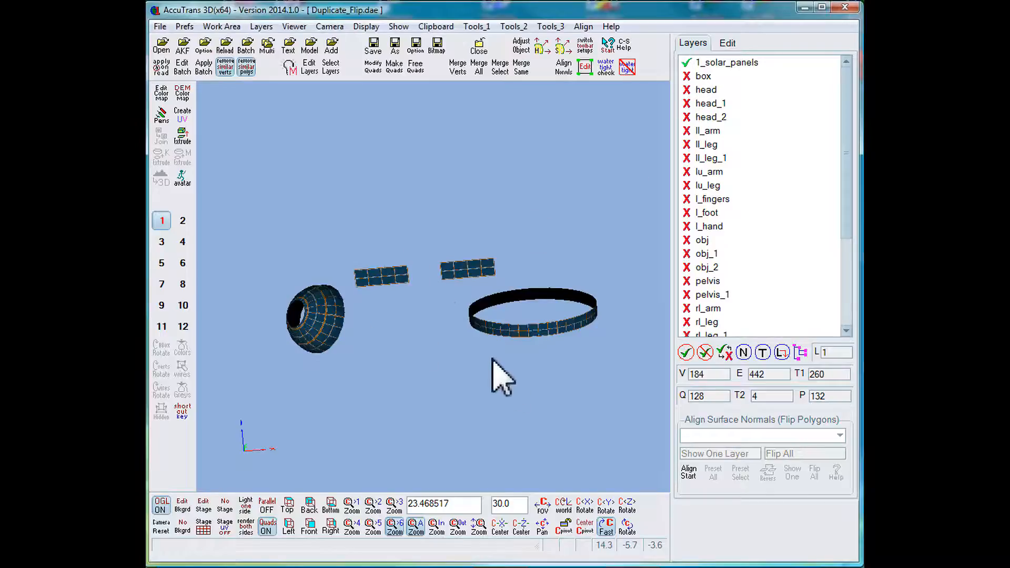
Rename the 1_solar_panels layer as solar_panels-back.
{"action": "left_click", "coordinate": [736, 63]}
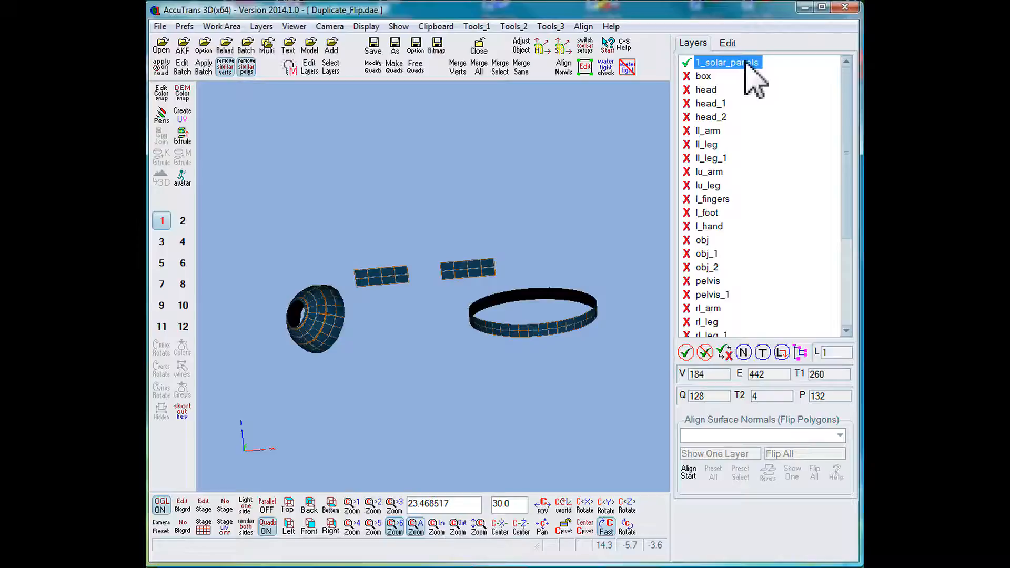
{"action": "left_click", "coordinate": [745, 62]}
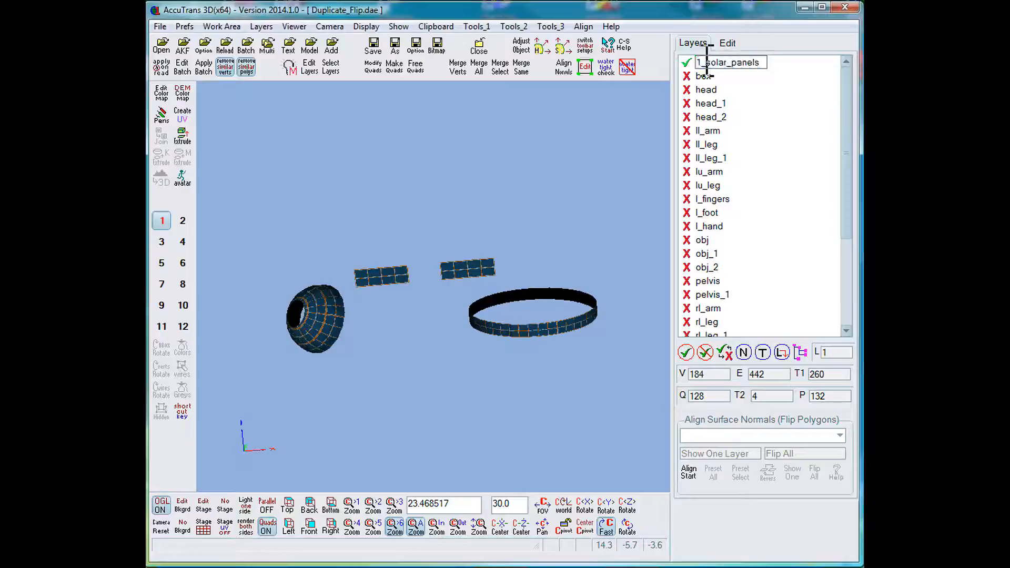
{"action": "key", "text": "BackSpace"}
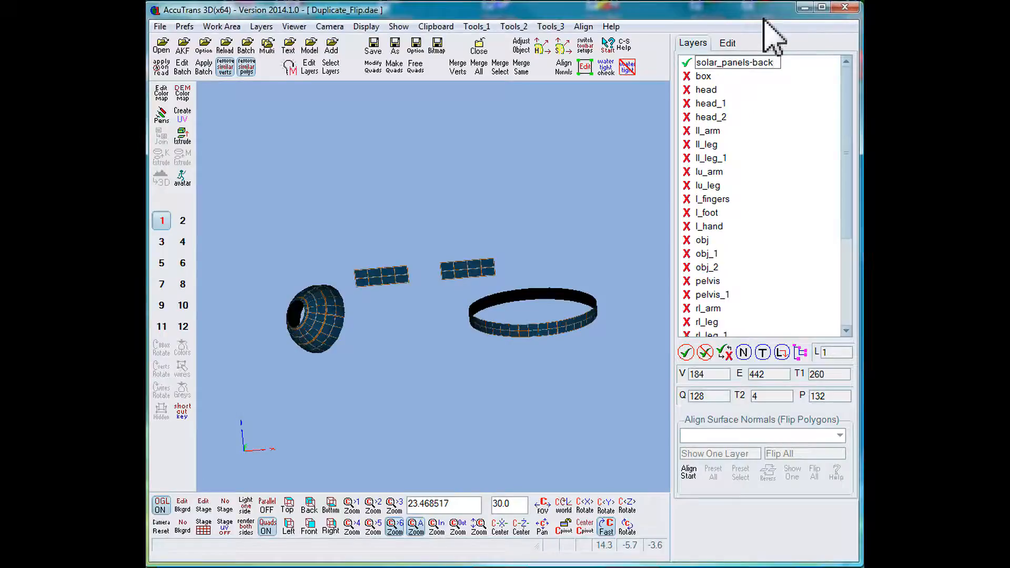
{"action": "key", "text": "Return"}
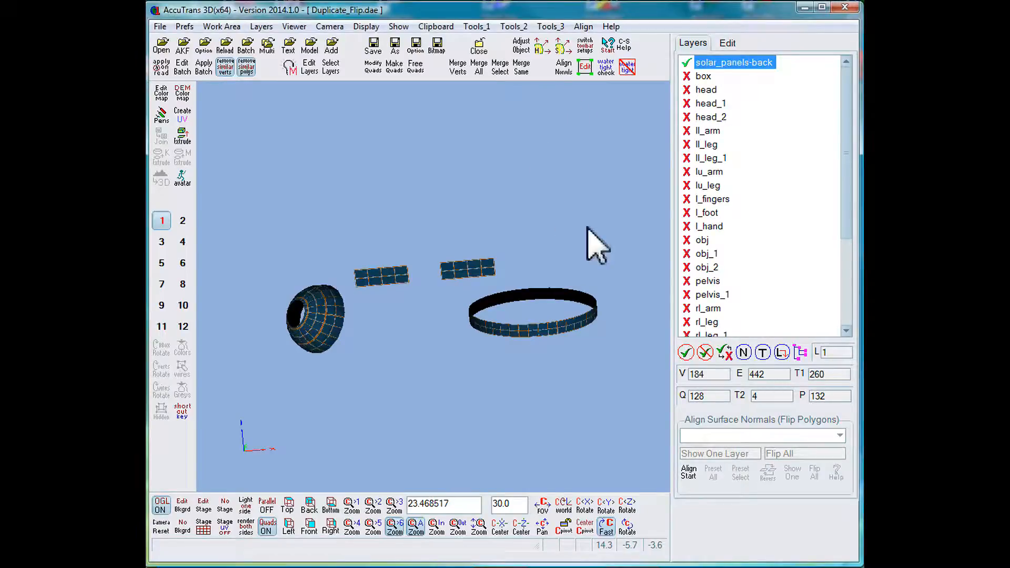
Start aligning surface normals and reverse all normals on the solar_panels-back layer, checking the flipped faces from another angle.
{"action": "left_click", "coordinate": [689, 475]}
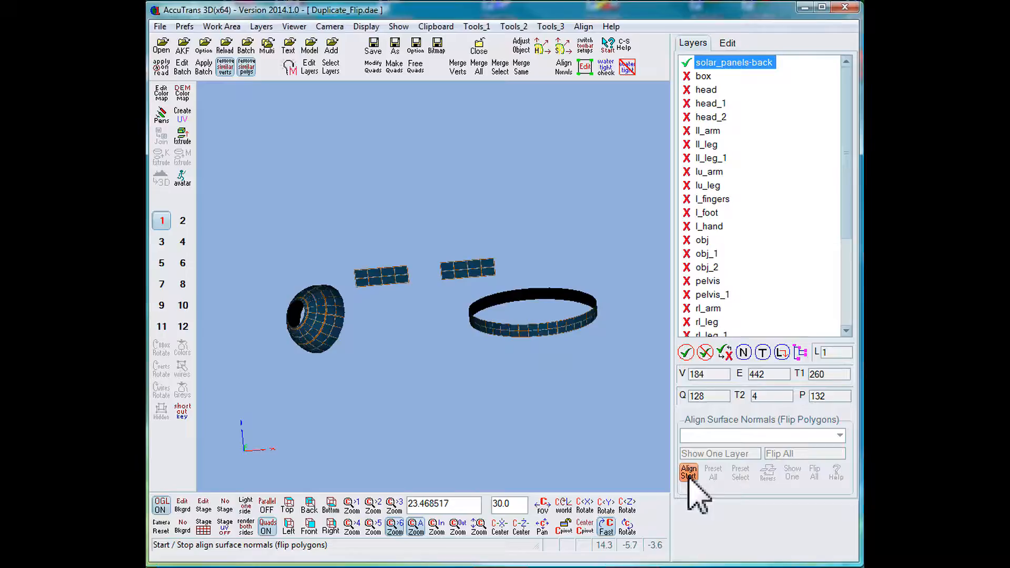
{"action": "left_click", "coordinate": [689, 475]}
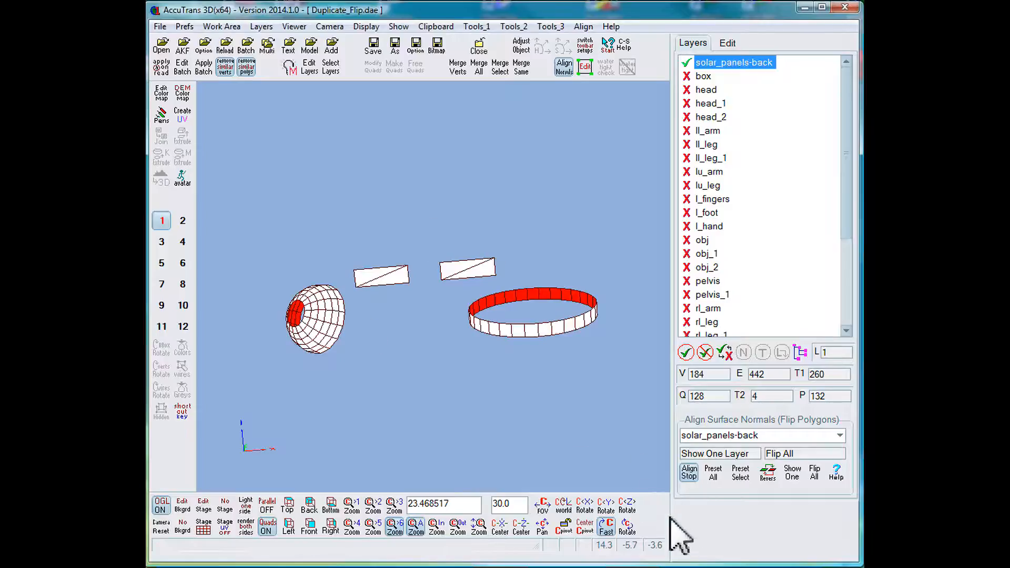
{"action": "left_click", "coordinate": [769, 475]}
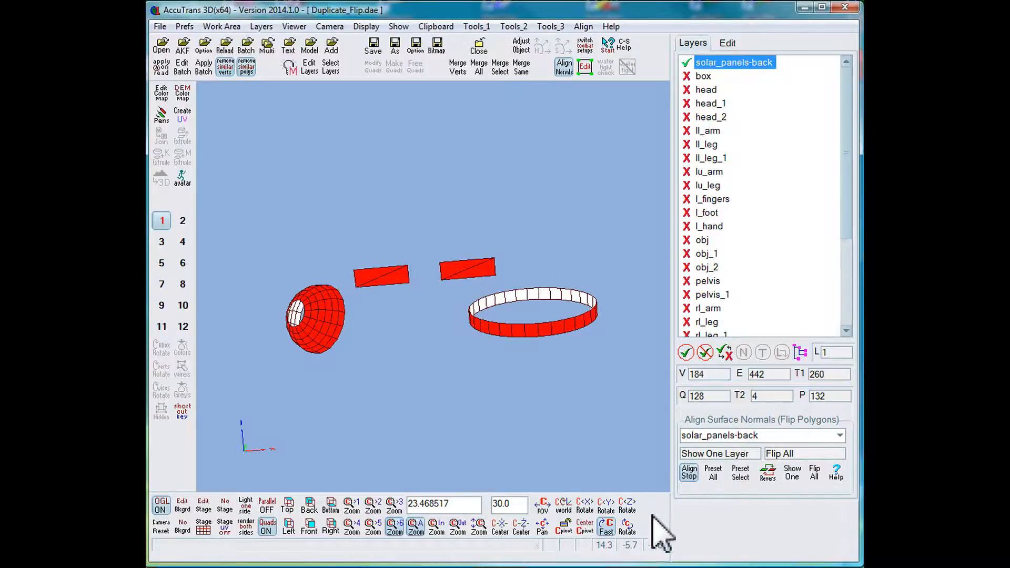
{"action": "left_click", "coordinate": [627, 526]}
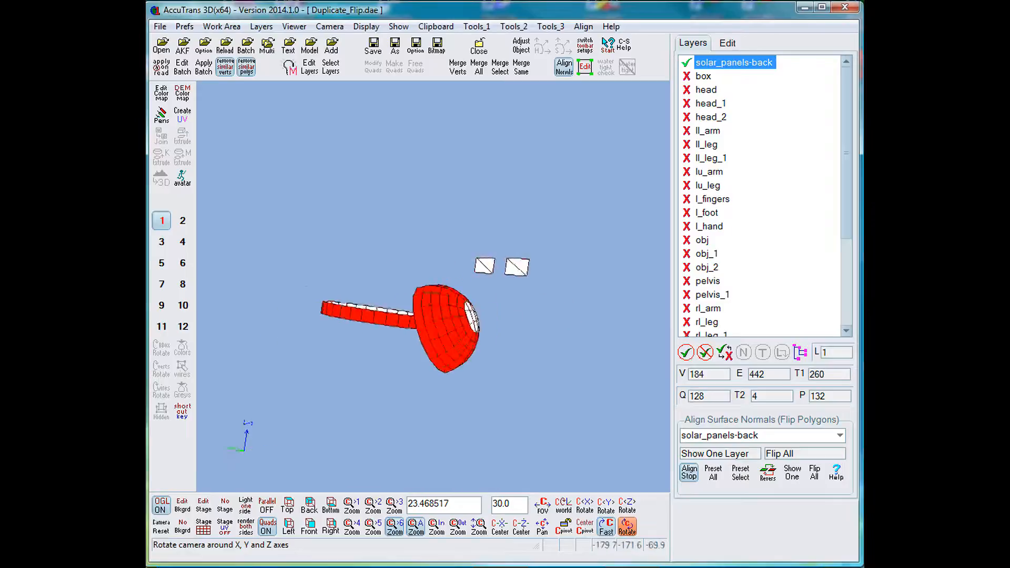
Stop aligning surface normals on the solar_panels-back layer and select all layers for output and viewing.
{"action": "left_click", "coordinate": [627, 526]}
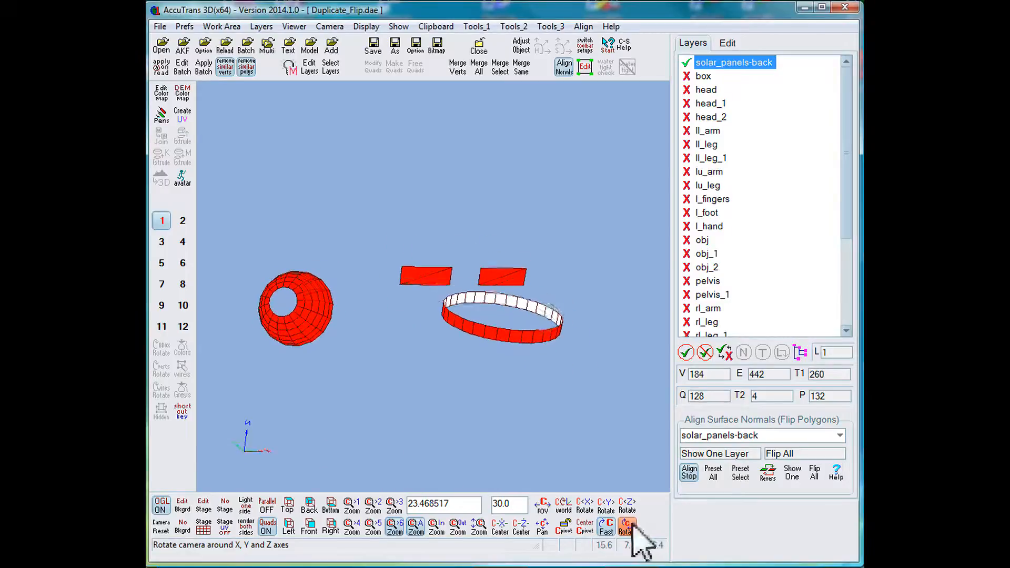
{"action": "left_click", "coordinate": [689, 472]}
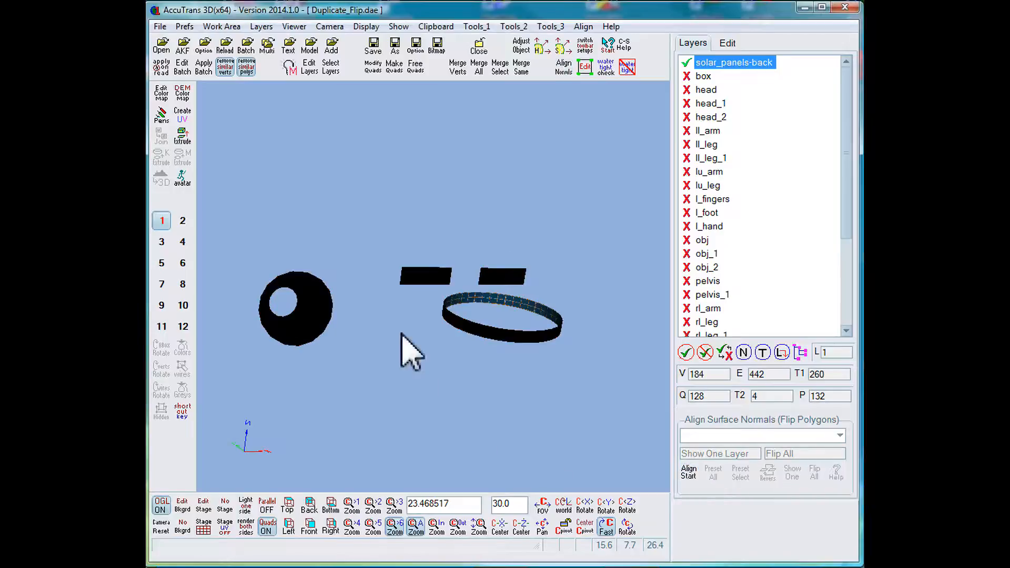
{"action": "left_click", "coordinate": [627, 526]}
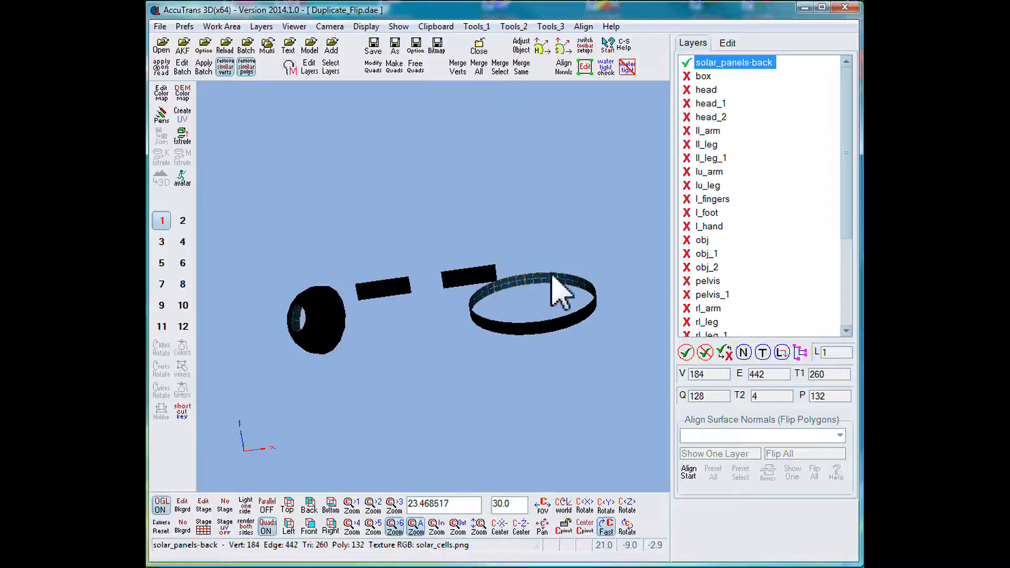
{"action": "left_click", "coordinate": [627, 526]}
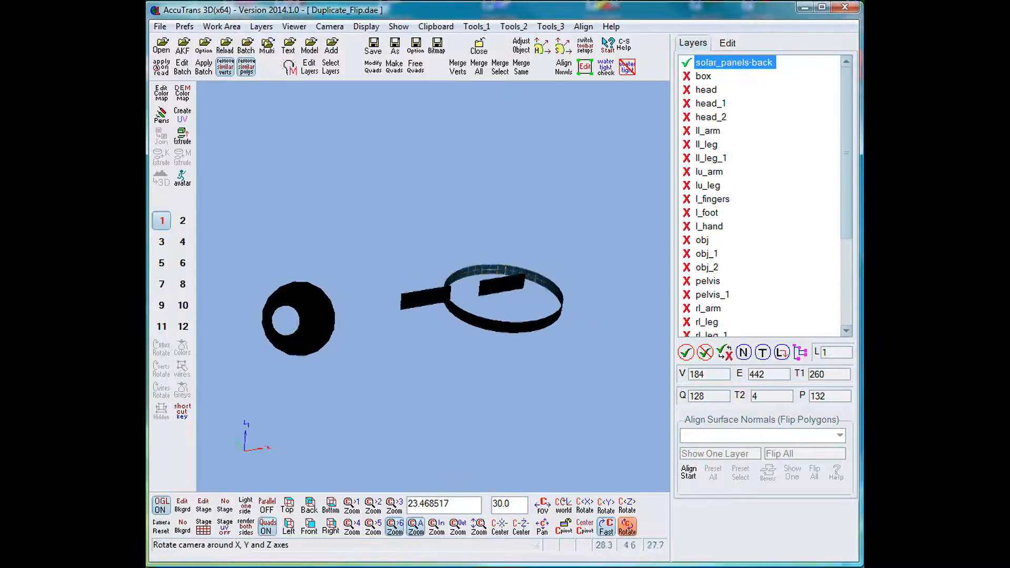
{"action": "left_click", "coordinate": [685, 352]}
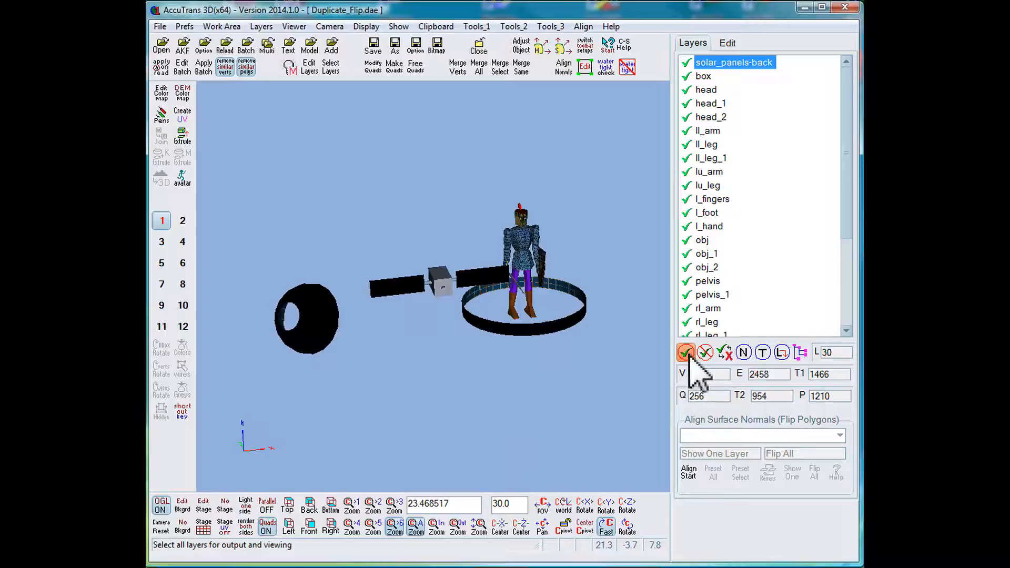
{"action": "left_click", "coordinate": [627, 526]}
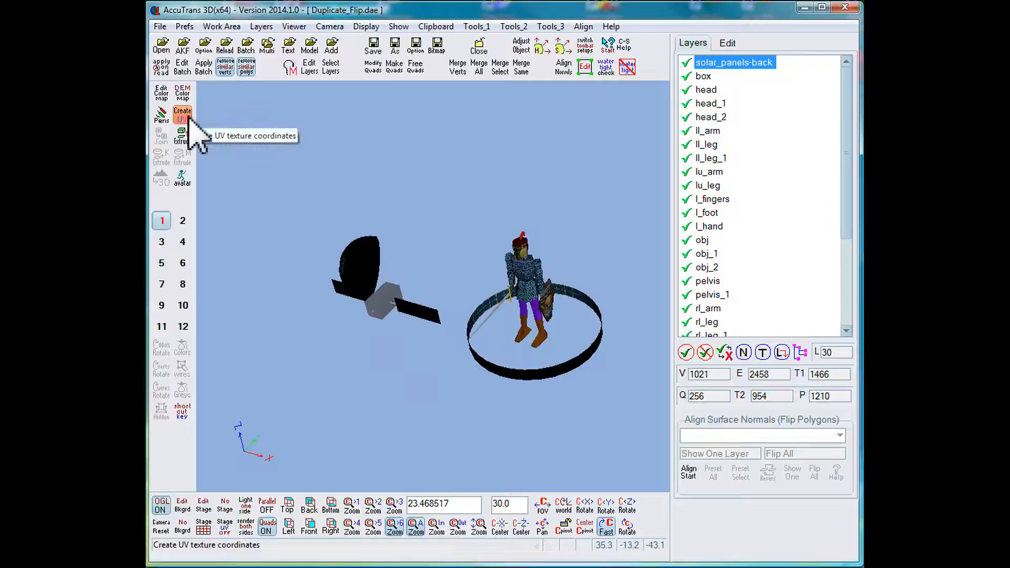
Apply the chcider.bmp texture to the solar_panels-back layer in the lights and materials settings.
{"action": "left_click", "coordinate": [288, 67]}
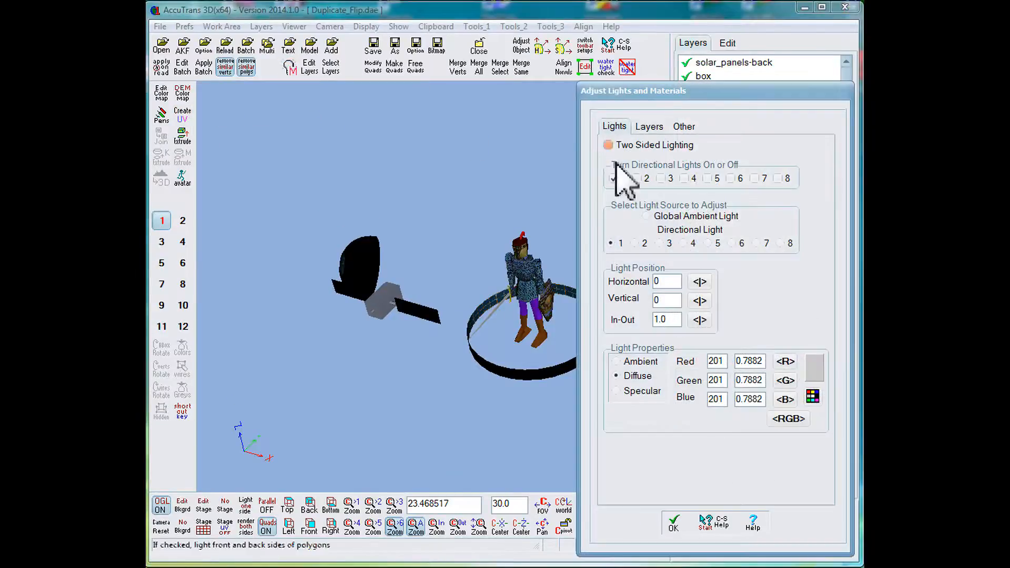
{"action": "left_click", "coordinate": [525, 377]}
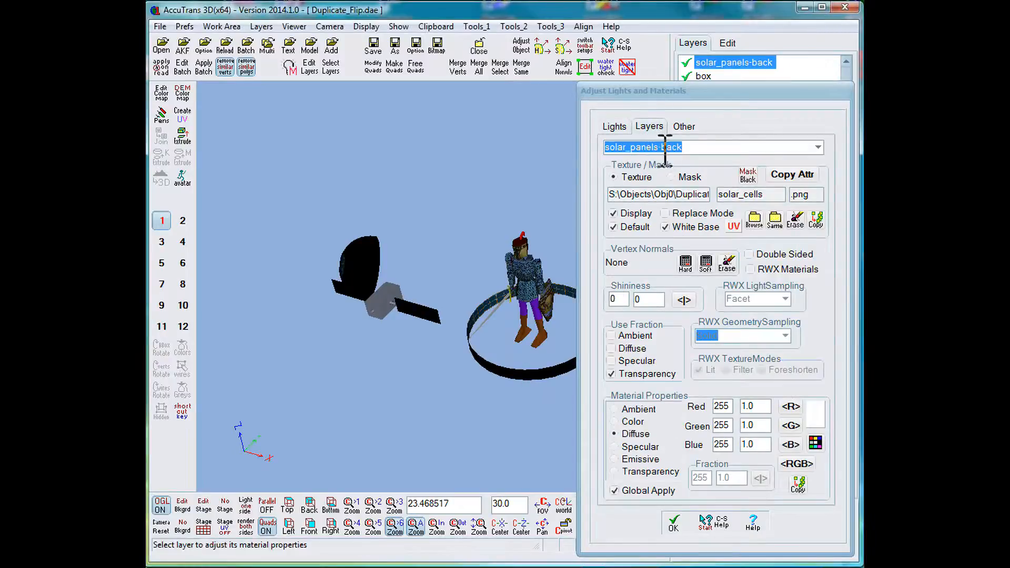
{"action": "left_click", "coordinate": [754, 220]}
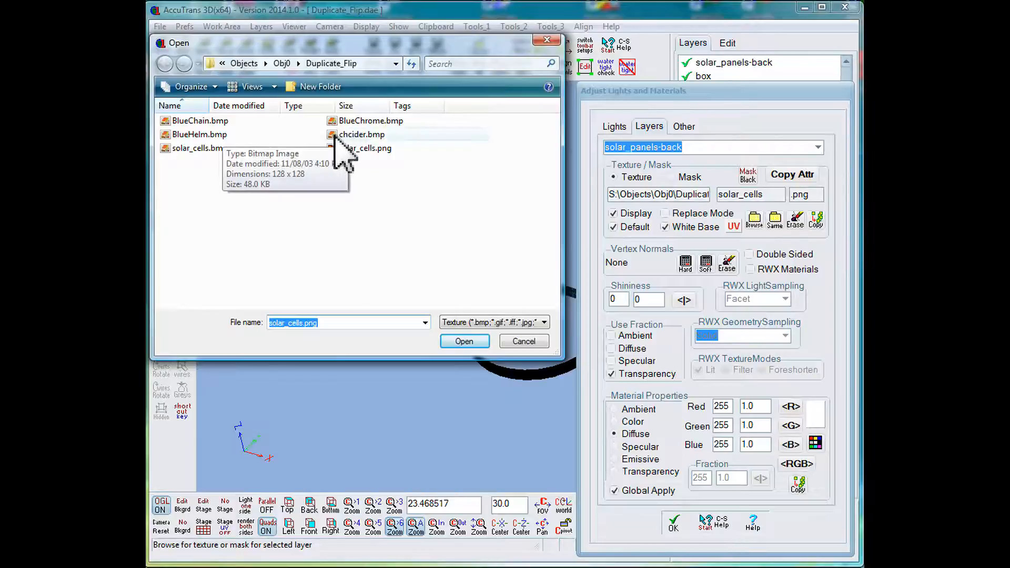
{"action": "left_click", "coordinate": [336, 136]}
{"action": "left_click", "coordinate": [463, 341]}
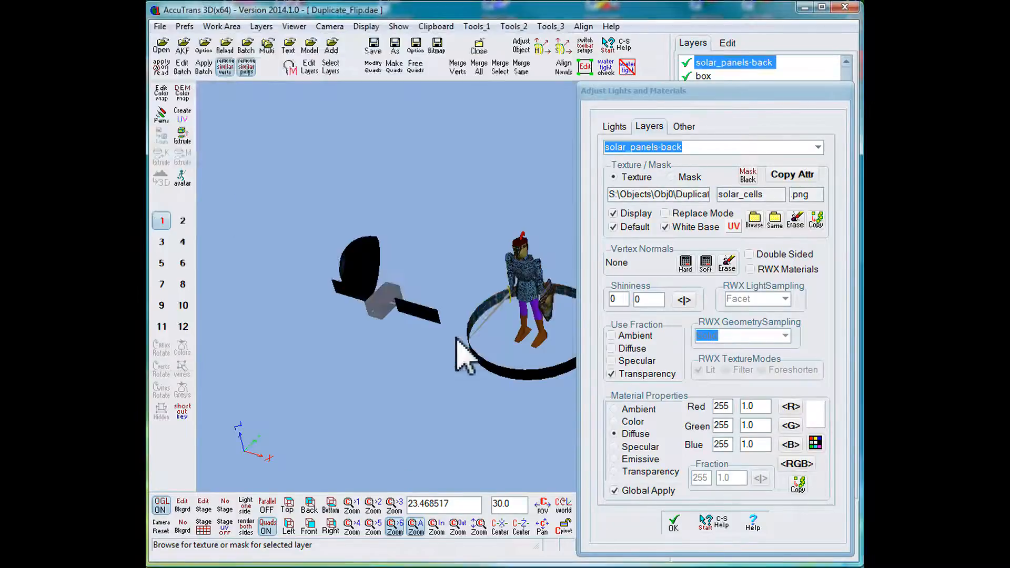
{"action": "scroll", "coordinate": [451, 350], "scroll_direction": "up", "scroll_amount": 5}
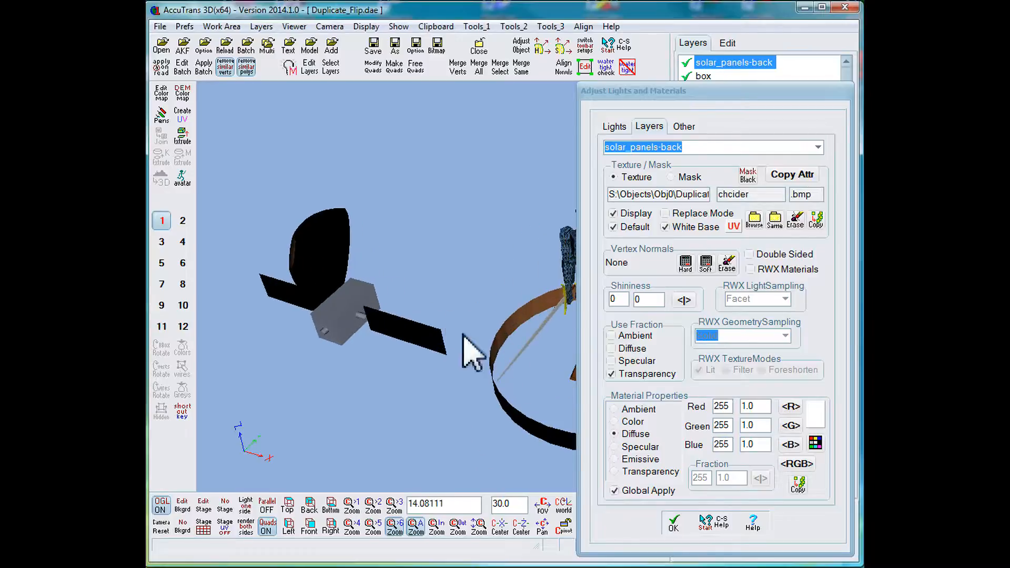
{"action": "left_click", "coordinate": [673, 522]}
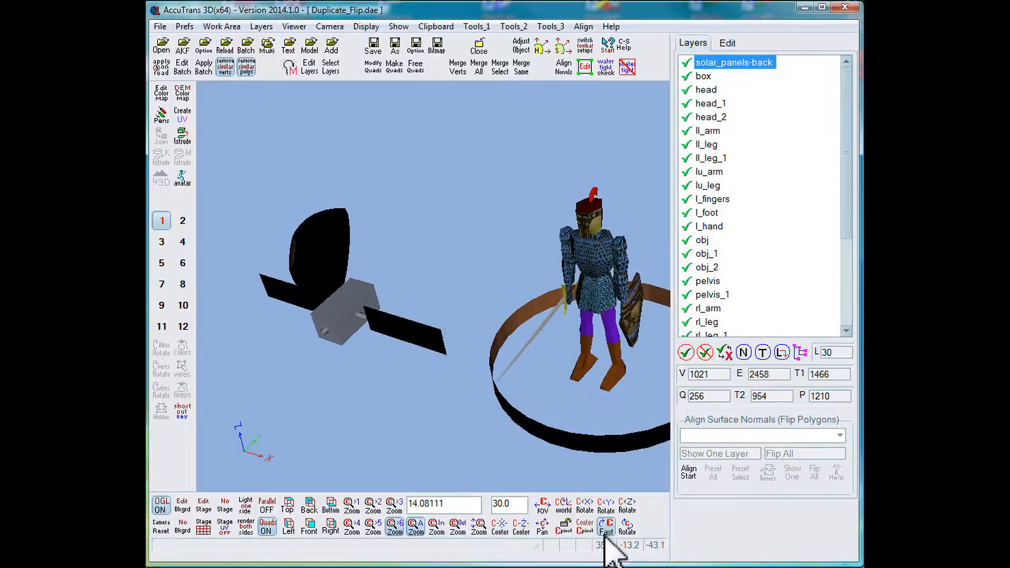
Set rendering to show only one side of each surface.
{"action": "left_click", "coordinate": [627, 526]}
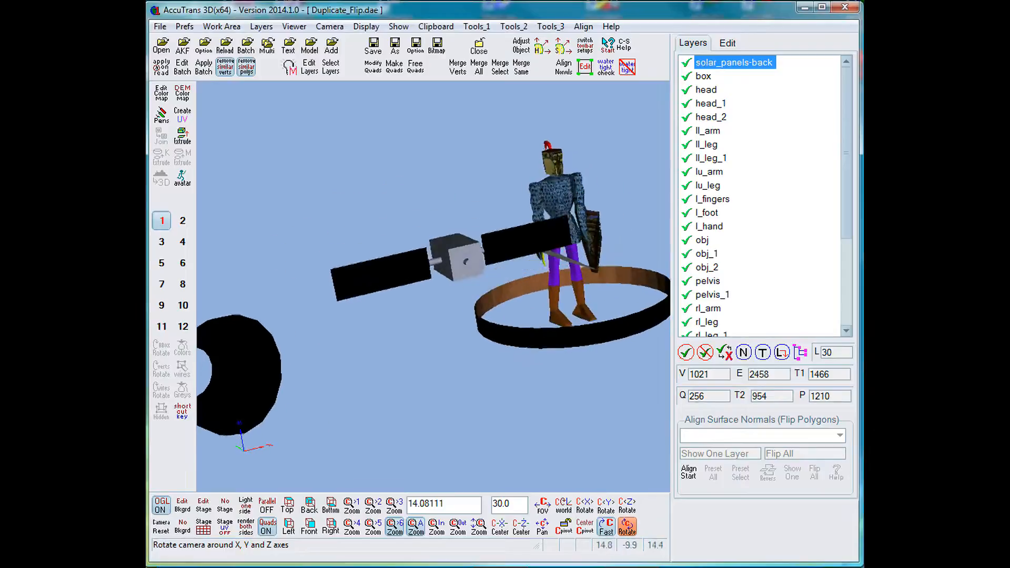
{"action": "left_click", "coordinate": [627, 525]}
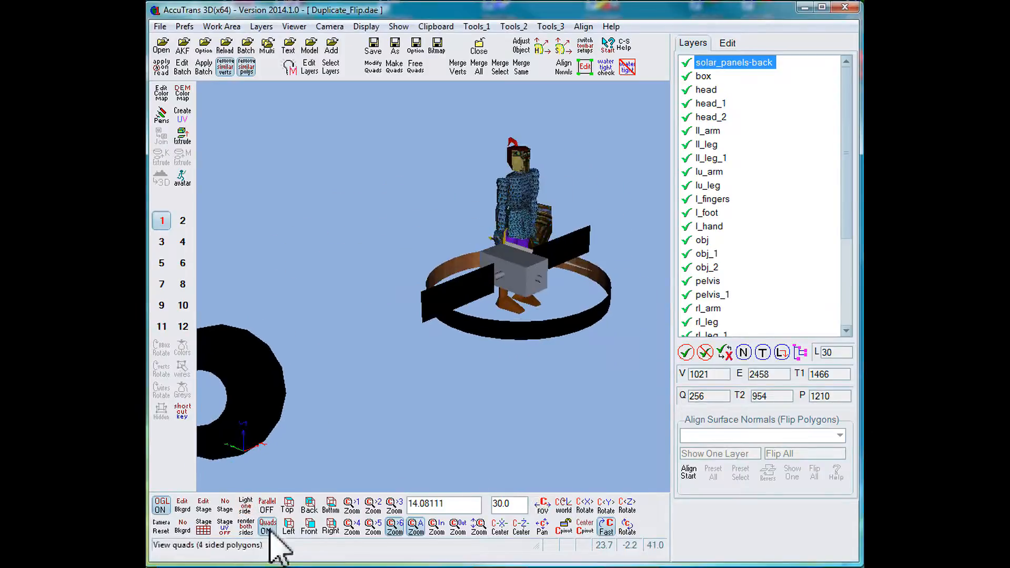
{"action": "left_click", "coordinate": [246, 527]}
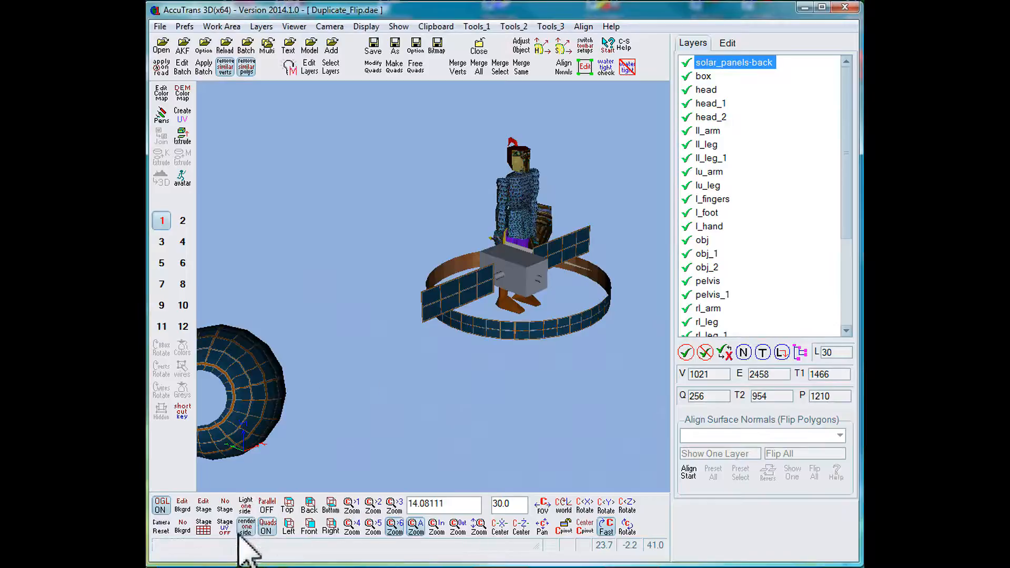
Examine the front and back faces of the flat panels, bowl and ring from several angles.
{"action": "scroll", "coordinate": [347, 400], "scroll_direction": "down", "scroll_amount": 3}
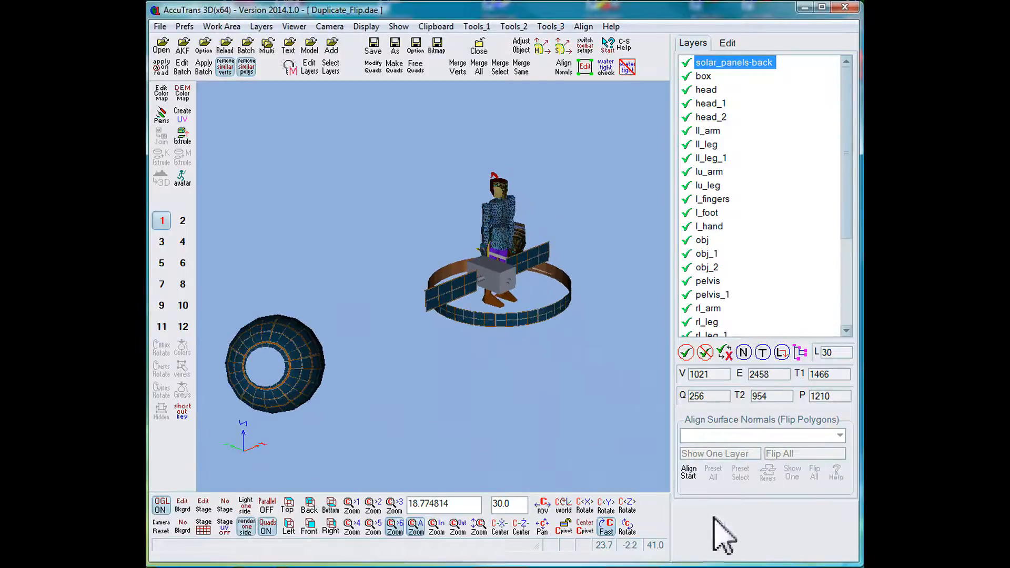
{"action": "left_click", "coordinate": [626, 526]}
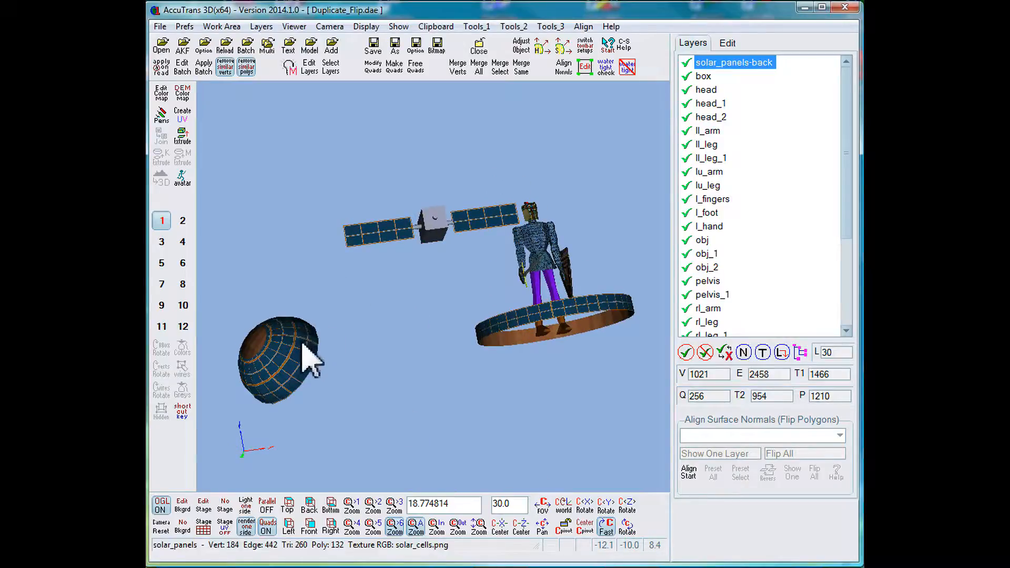
{"action": "left_click", "coordinate": [627, 525]}
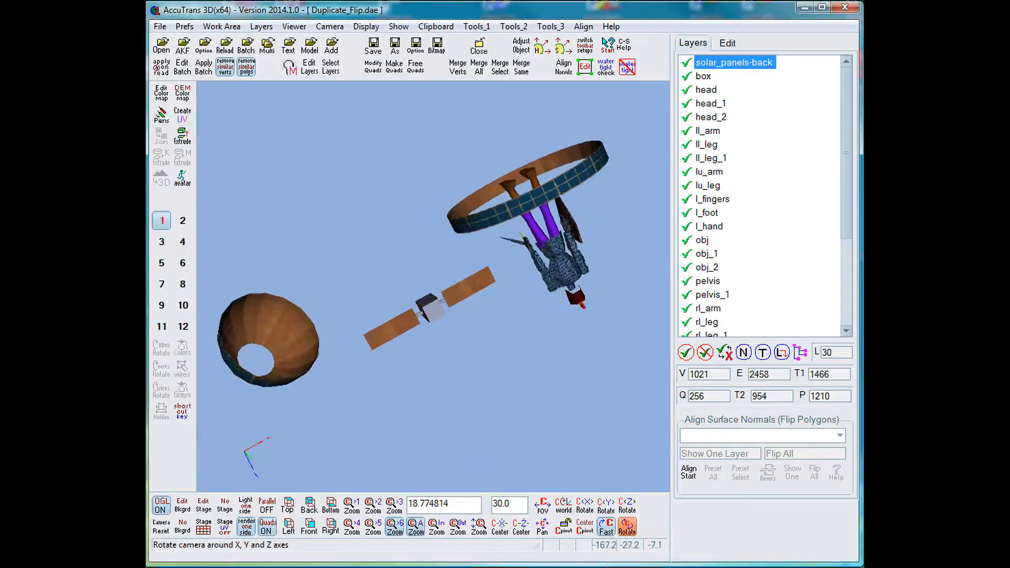
{"action": "left_click", "coordinate": [626, 526]}
{"action": "left_click", "coordinate": [419, 317]}
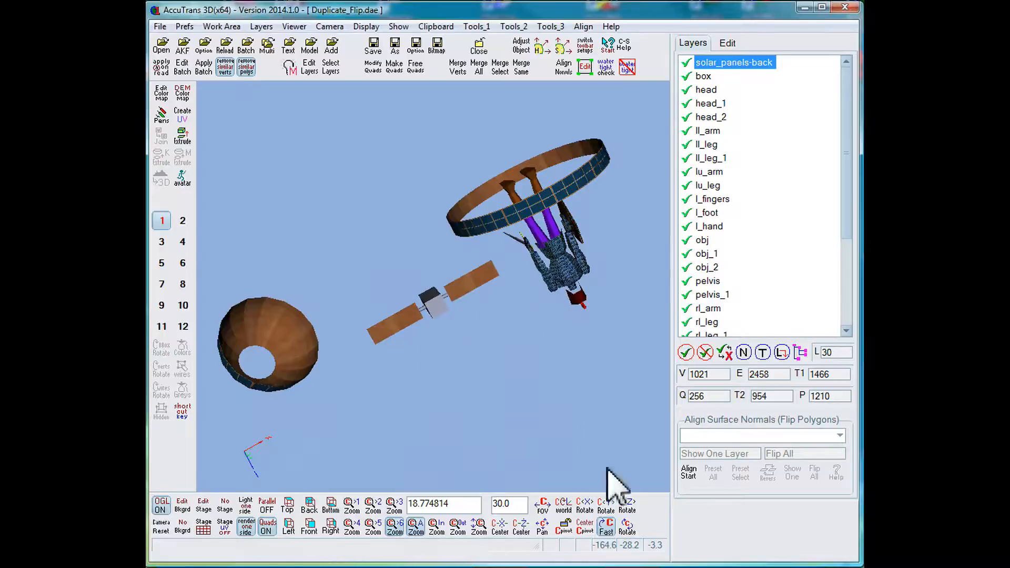
{"action": "left_click", "coordinate": [607, 525]}
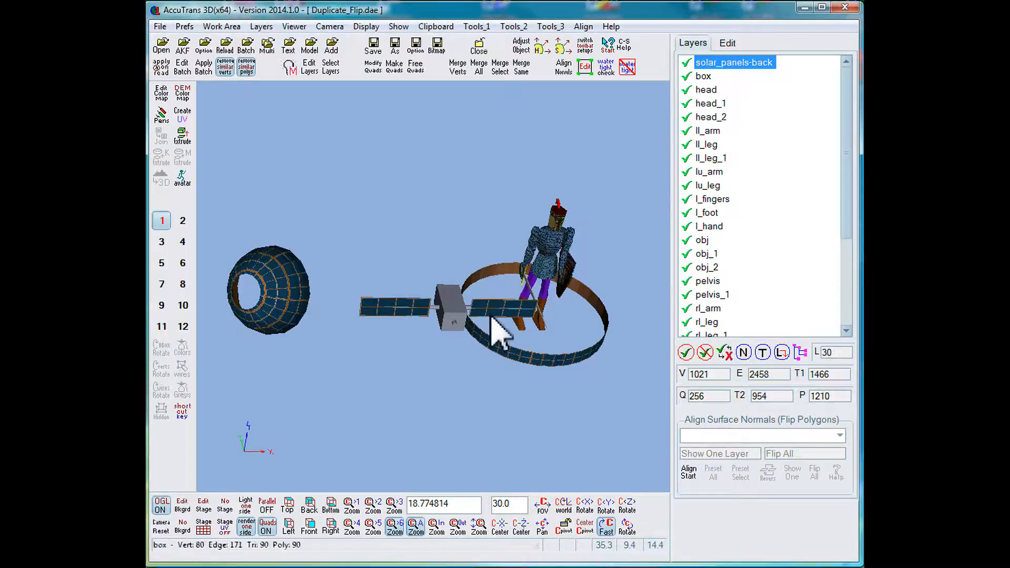
{"action": "left_click", "coordinate": [627, 526]}
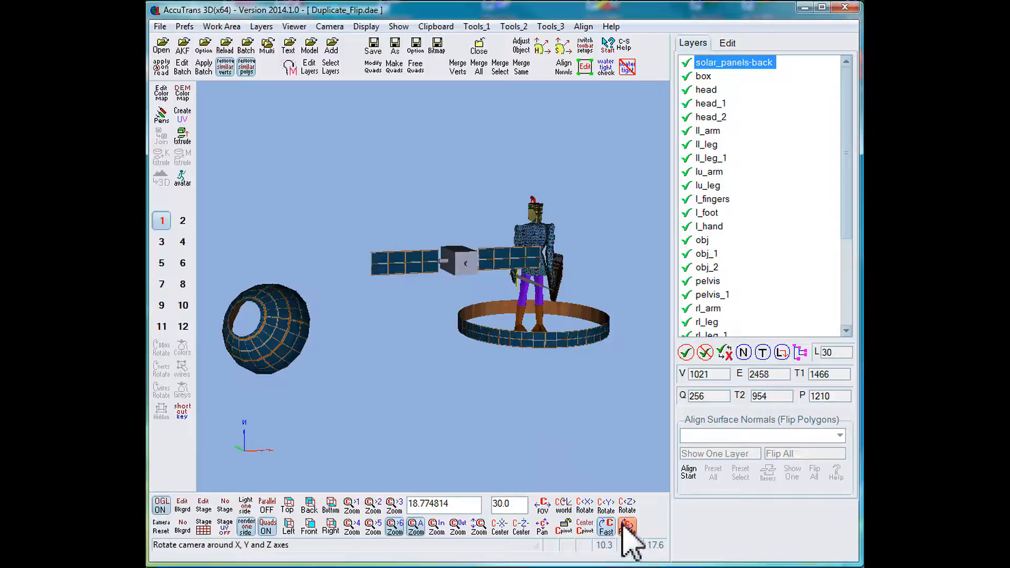
{"action": "left_click", "coordinate": [626, 526]}
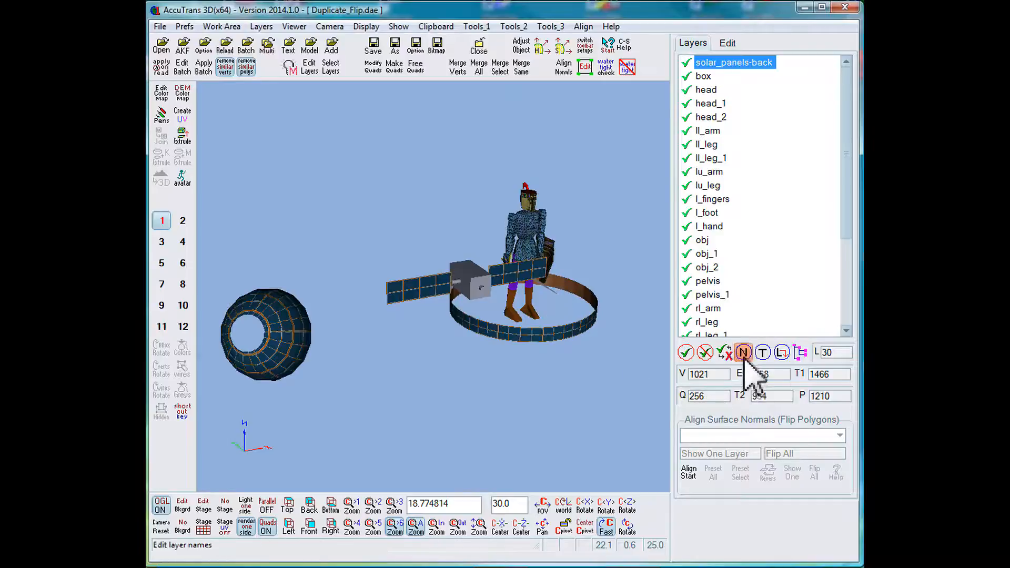
Delete the solar_panels-back layer permanently and check the model from another angle.
{"action": "left_click", "coordinate": [782, 353]}
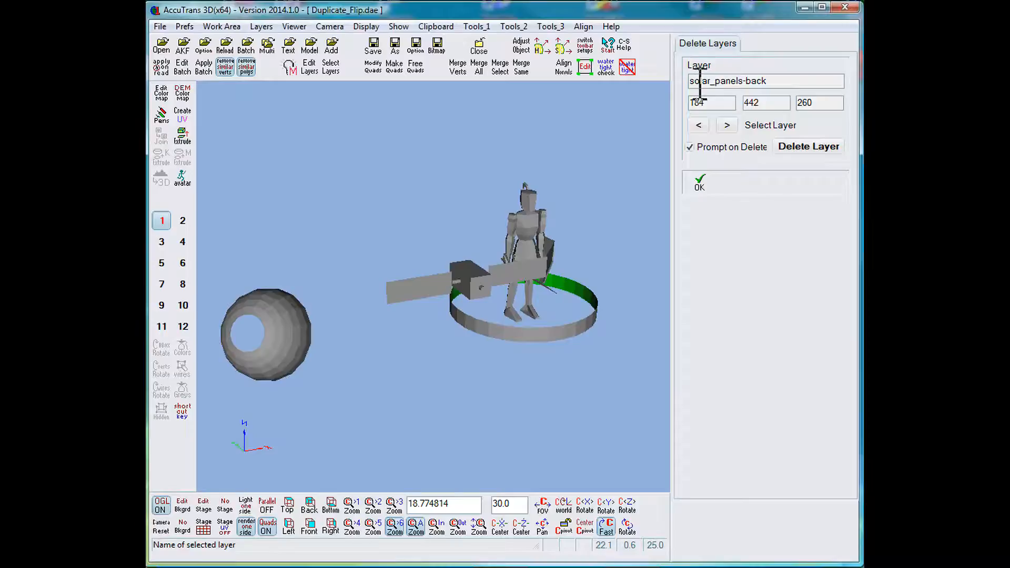
{"action": "left_click", "coordinate": [821, 150]}
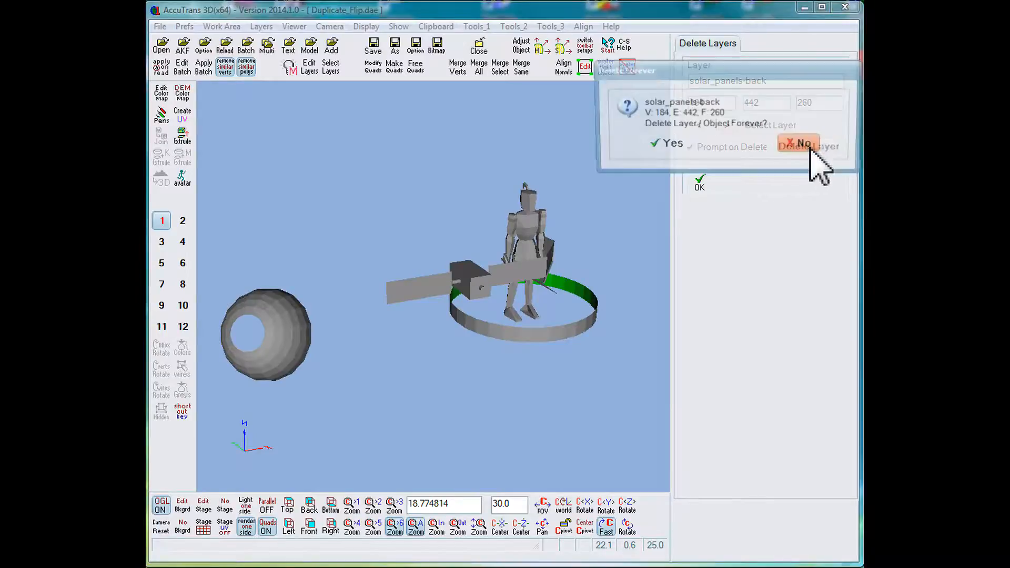
{"action": "left_click", "coordinate": [669, 148]}
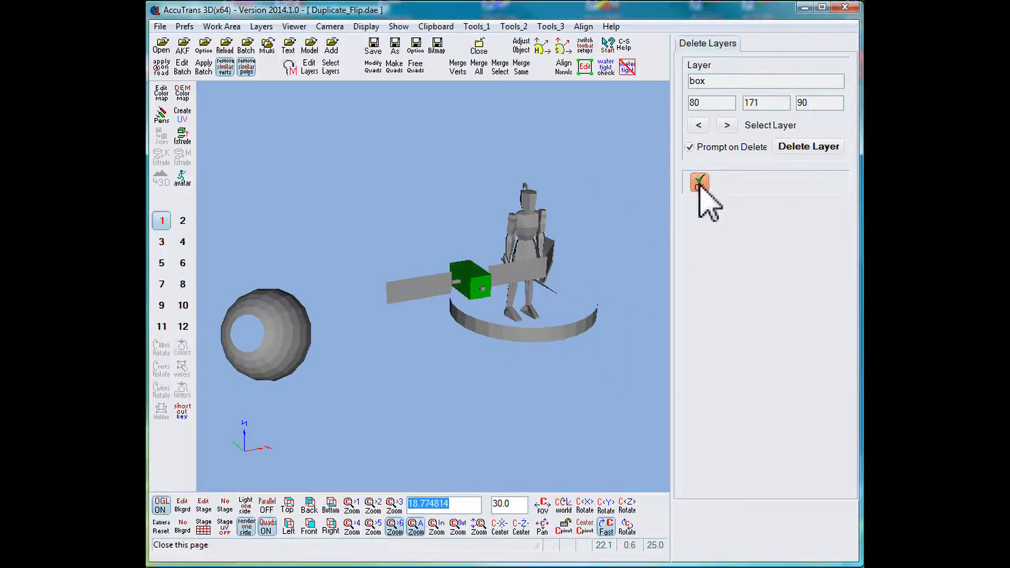
{"action": "left_click", "coordinate": [699, 188]}
{"action": "left_click", "coordinate": [626, 526]}
{"action": "mouse_move", "coordinate": [627, 526]}
{"action": "left_mouse_down"}
{"action": "mouse_move", "coordinate": [594, 510]}
{"action": "mouse_move", "coordinate": [627, 523]}
{"action": "left_mouse_up"}
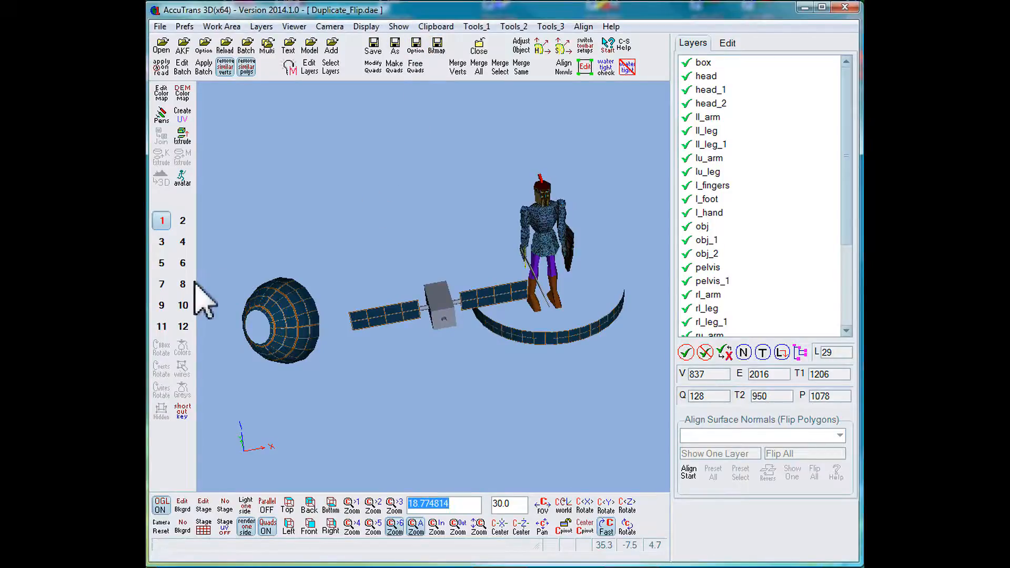
Paste the solar_panels layer from the clipboard into work area 4 and rename it solar_panels-back.
{"action": "left_click", "coordinate": [182, 243]}
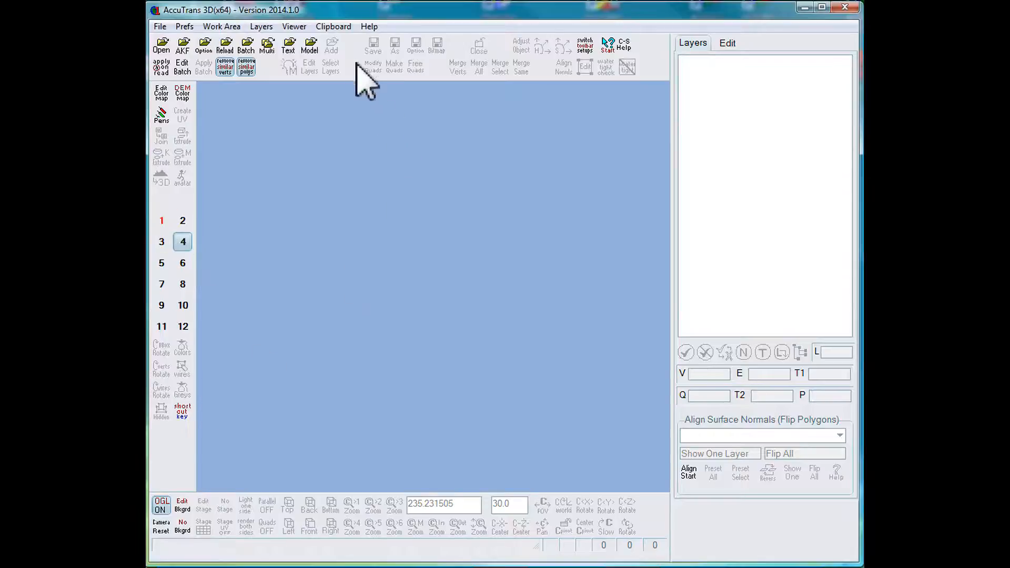
{"action": "left_click", "coordinate": [334, 27]}
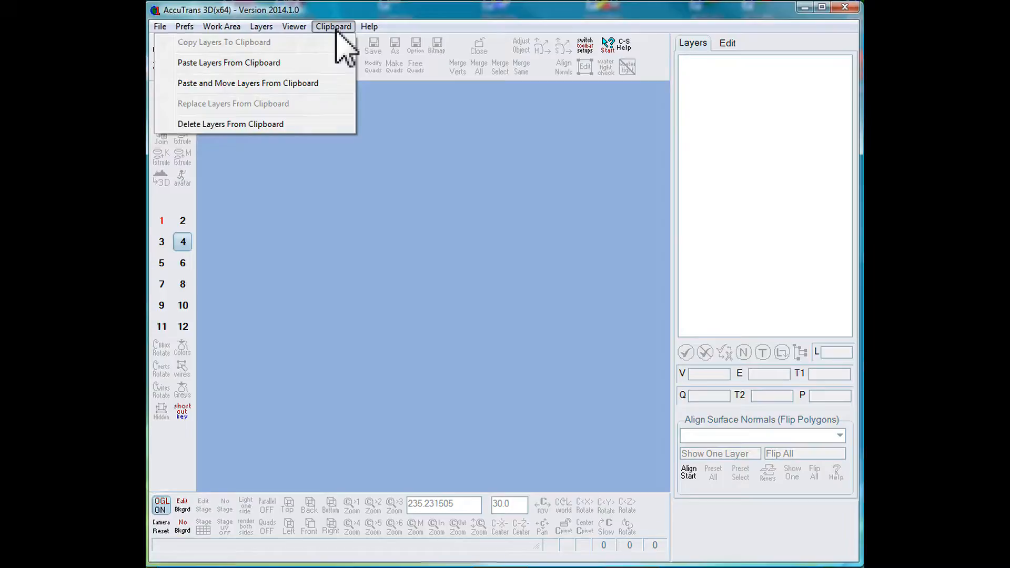
{"action": "left_click", "coordinate": [319, 63]}
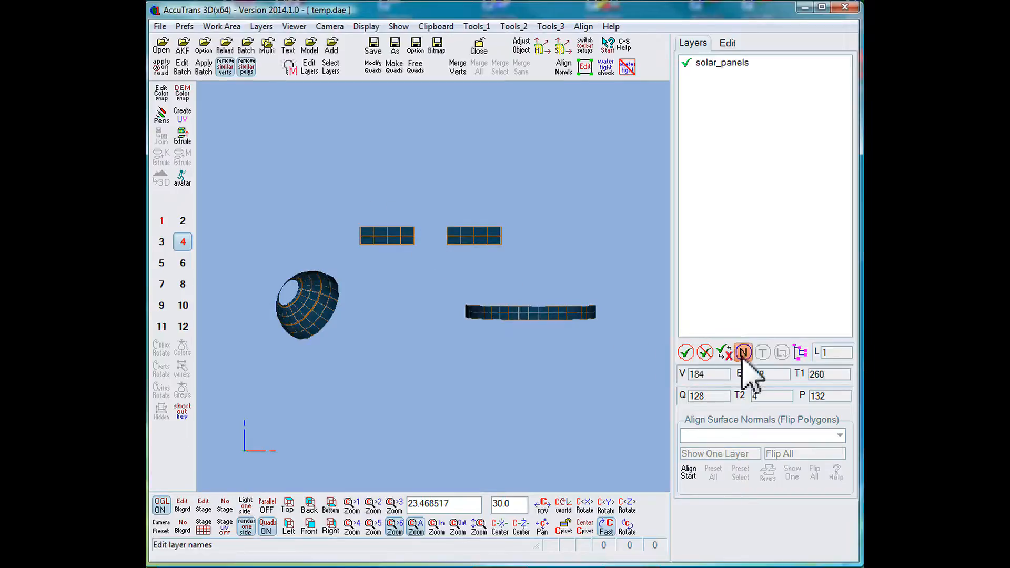
{"action": "left_click", "coordinate": [743, 353]}
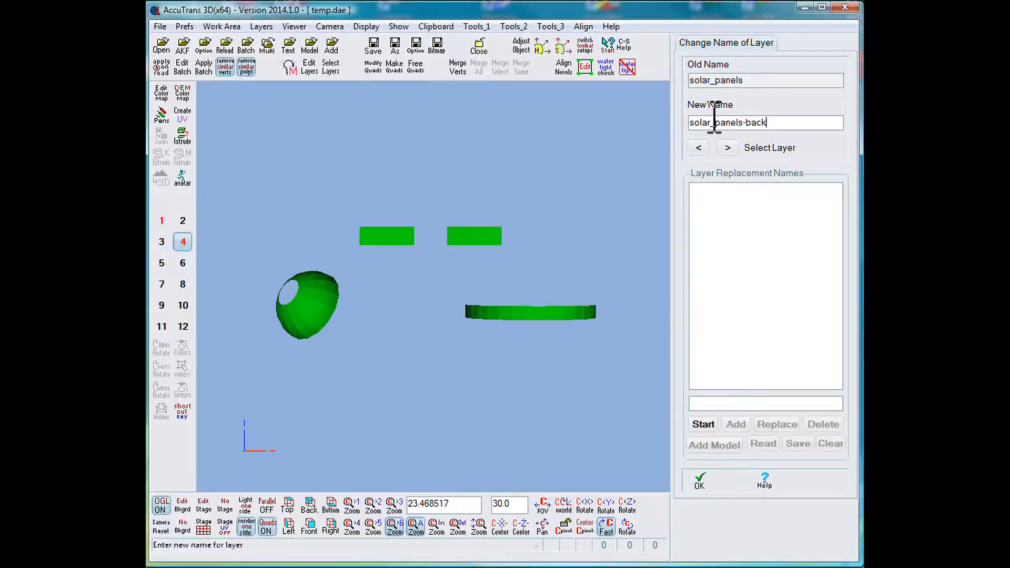
{"action": "left_click", "coordinate": [699, 481]}
Reverse all surface normals on the solar_panels-back layer in work area 4 and stop the alignment.
{"action": "left_click_drag", "start_coordinate": [628, 530], "coordinate": [649, 514]}
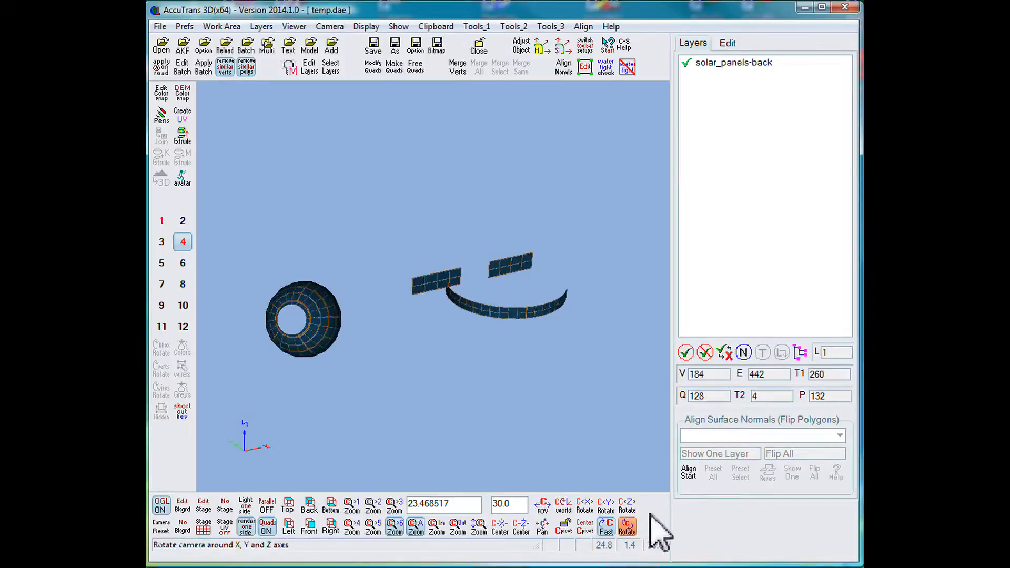
{"action": "left_click", "coordinate": [689, 475]}
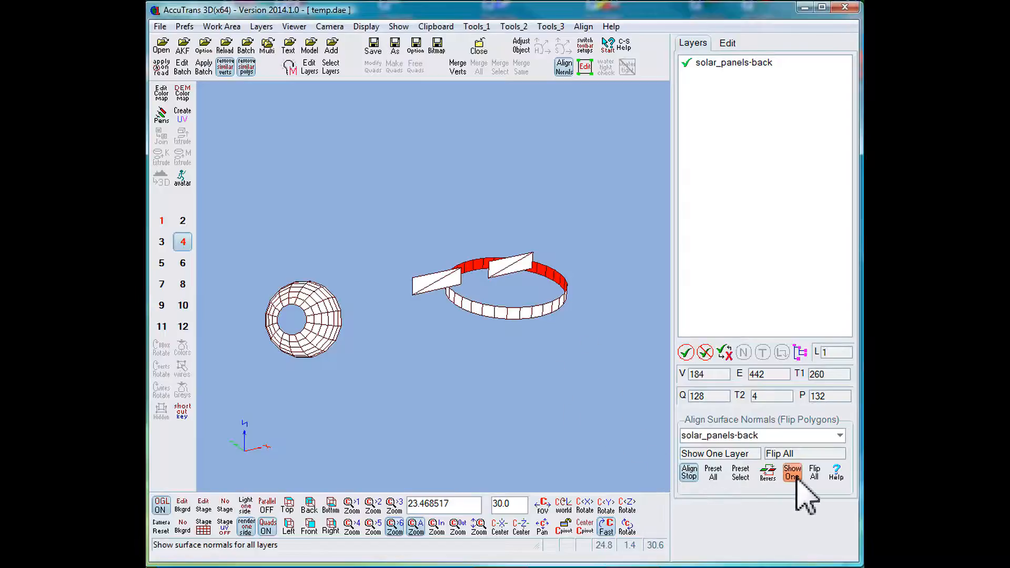
{"action": "left_click", "coordinate": [767, 473]}
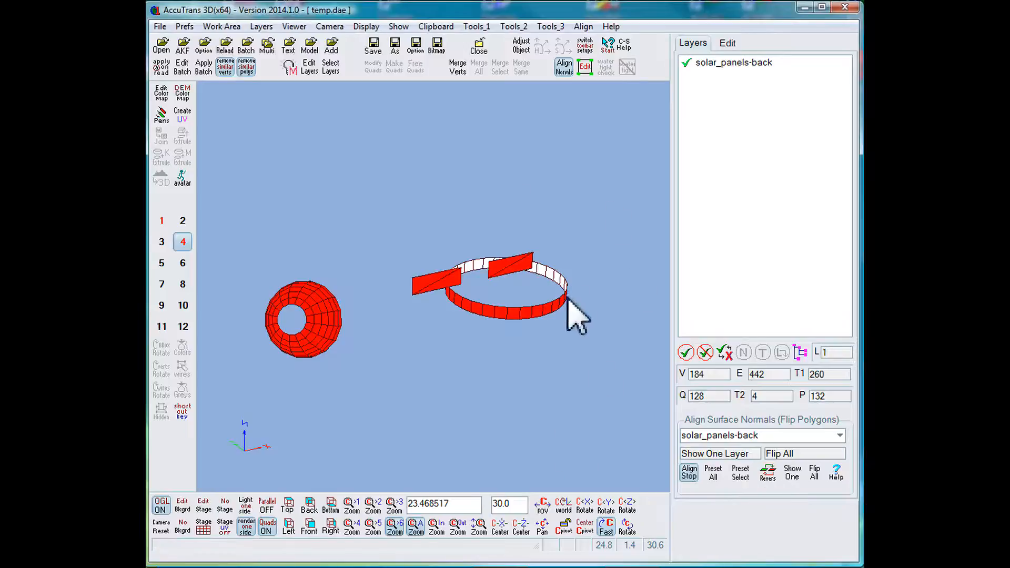
{"action": "left_click", "coordinate": [691, 470]}
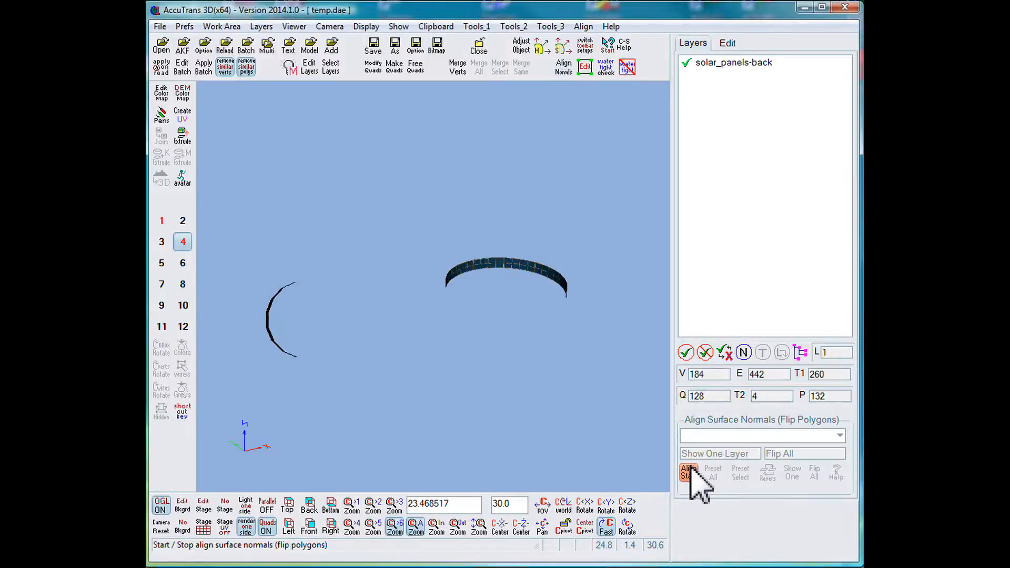
Copy the reversed solar_panels-back layer from work area 4 and paste it into work area 1 with the original model.
{"action": "left_click", "coordinate": [437, 26]}
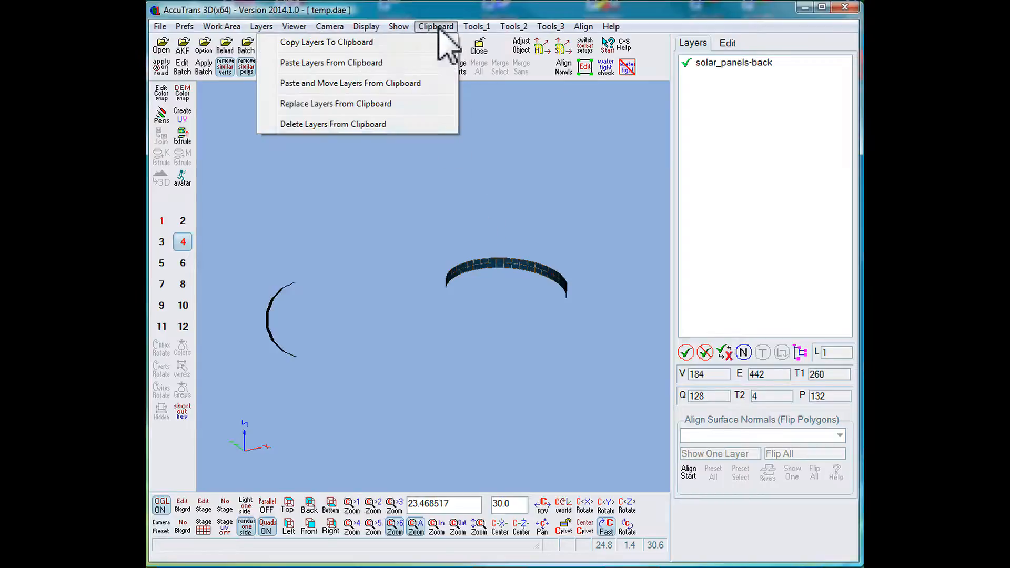
{"action": "left_click", "coordinate": [402, 46]}
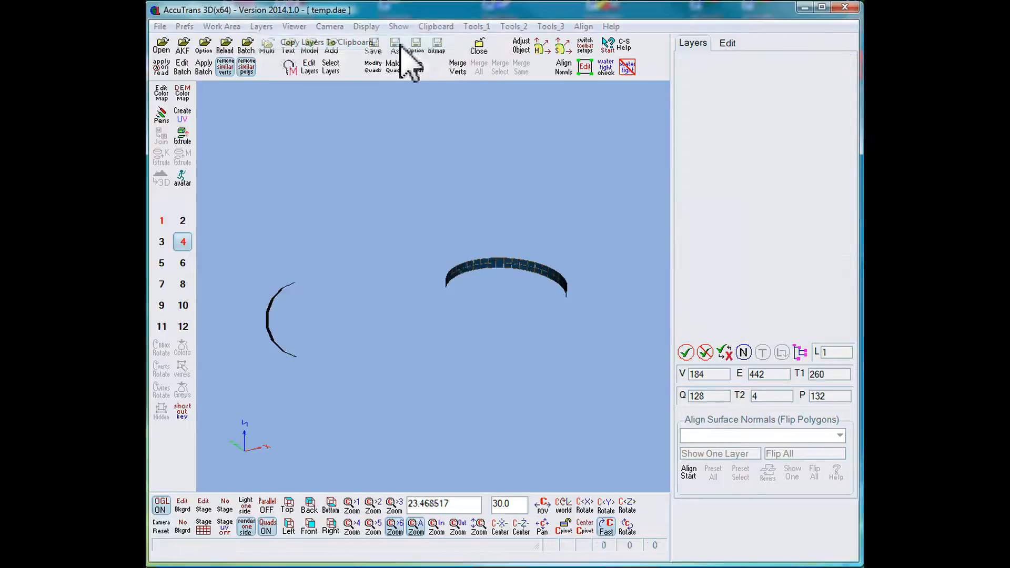
{"action": "left_click", "coordinate": [162, 221]}
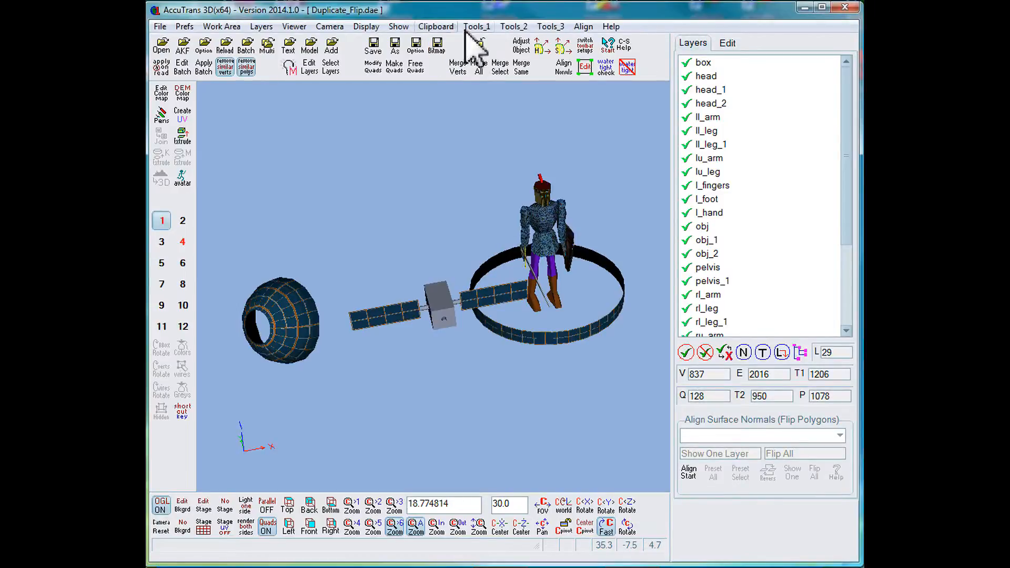
{"action": "left_click", "coordinate": [448, 27]}
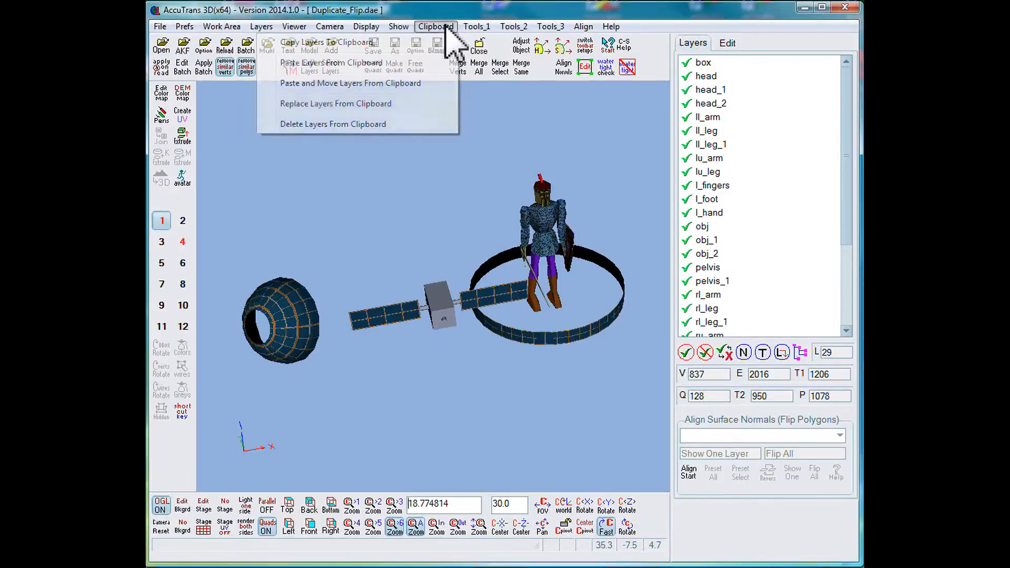
{"action": "left_click", "coordinate": [368, 64]}
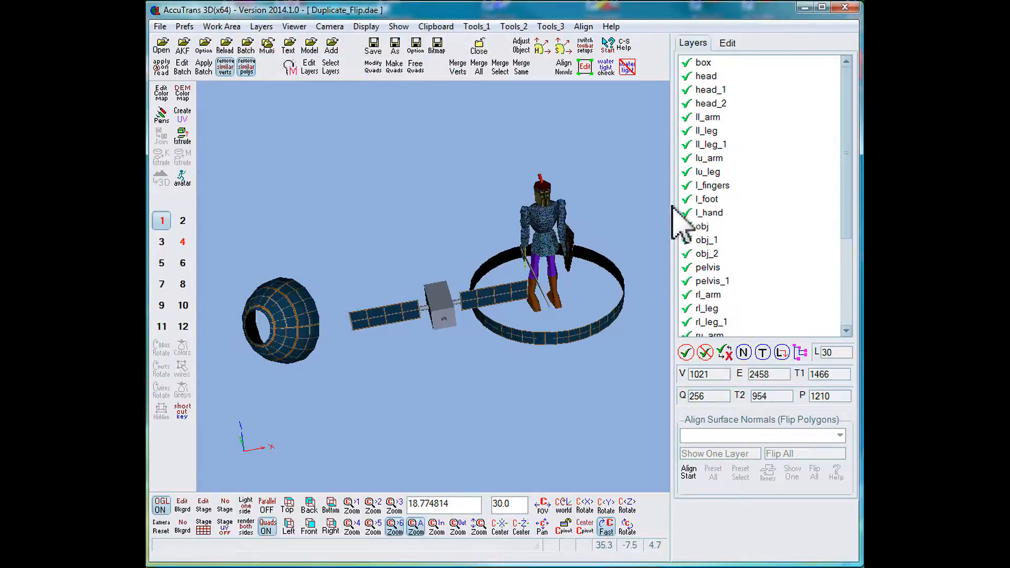
{"action": "left_click_drag", "start_coordinate": [840, 245], "coordinate": [846, 339]}
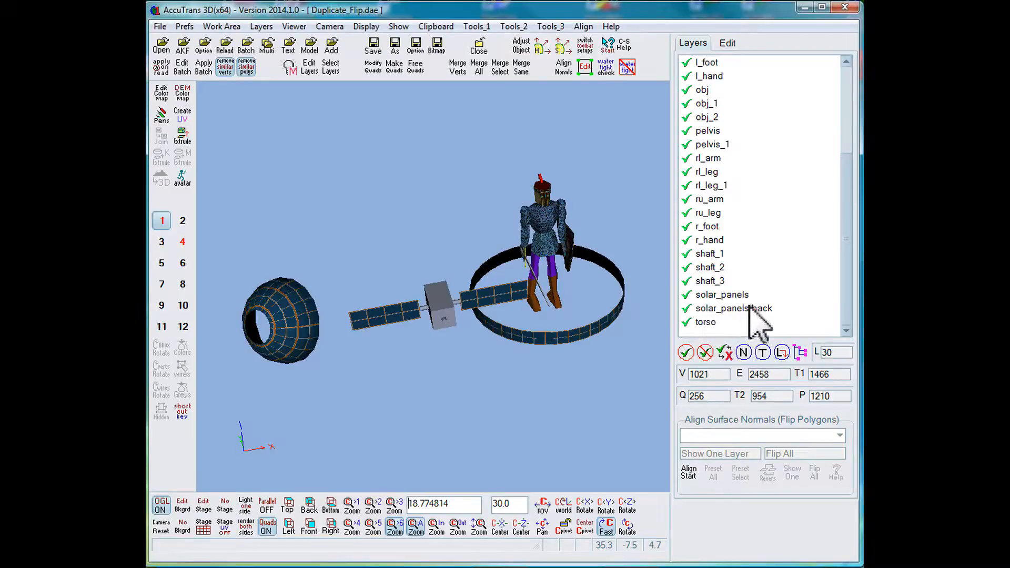
Render only one side of the faces and erase the solar_cells texture from the solar_panels-back layer in the UV texture settings.
{"action": "left_click", "coordinate": [182, 115]}
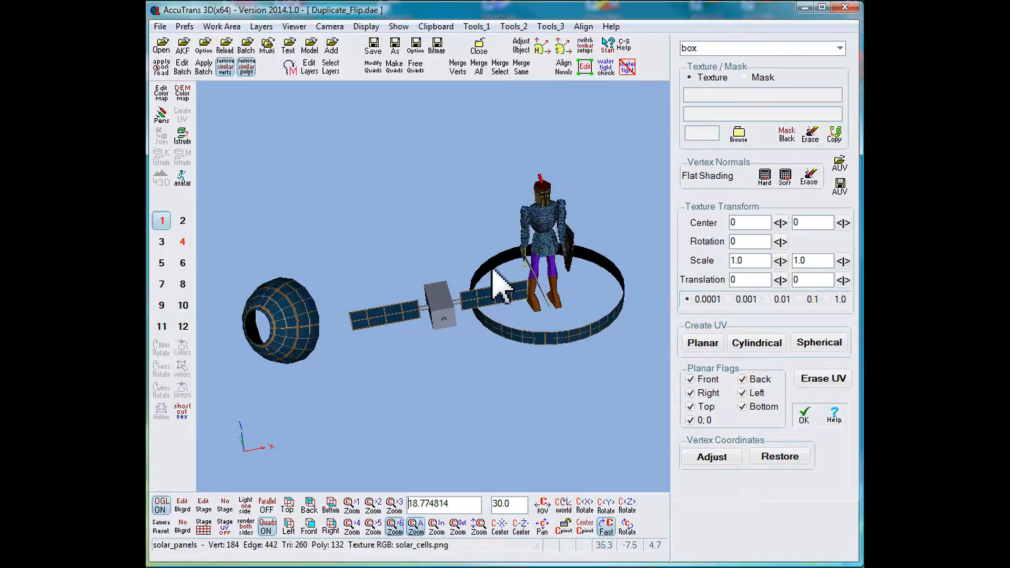
{"action": "left_click", "coordinate": [500, 287]}
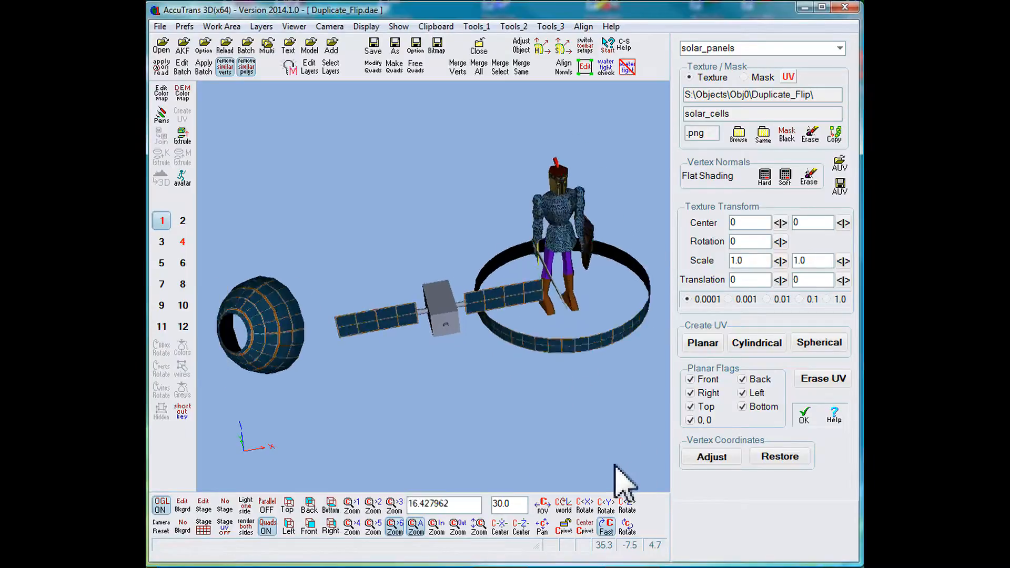
{"action": "left_click", "coordinate": [251, 530]}
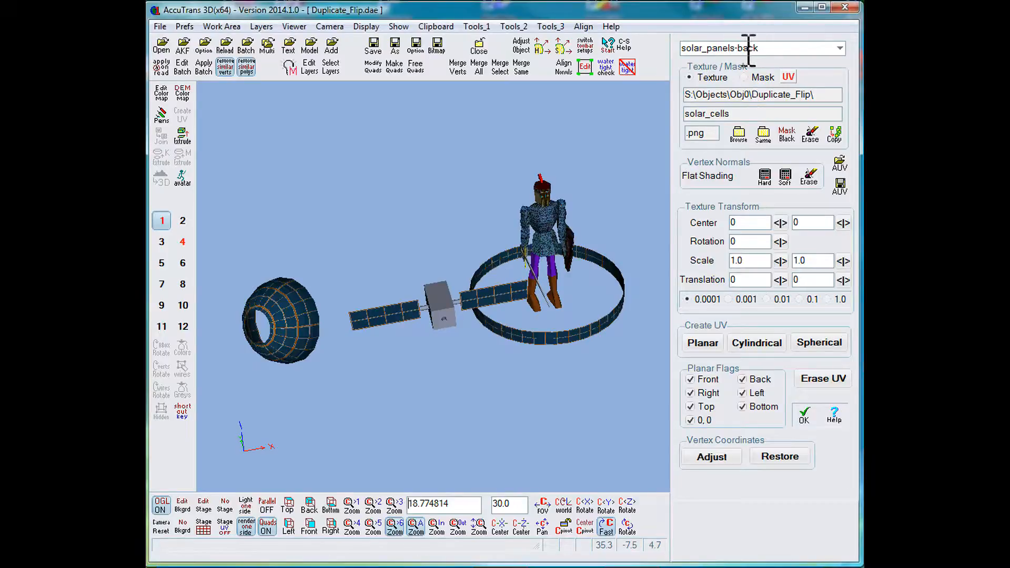
{"action": "left_click", "coordinate": [810, 135]}
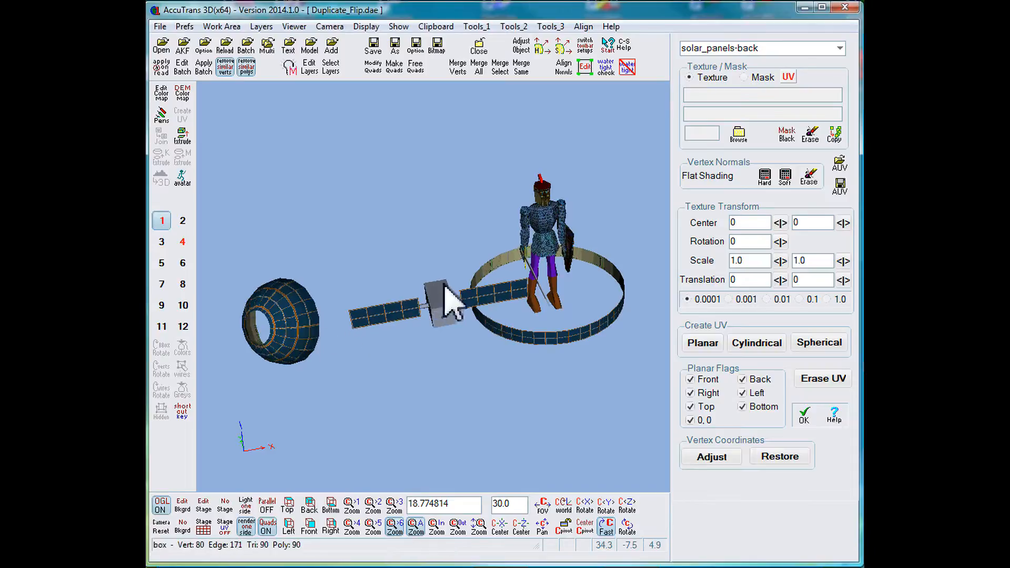
Inspect the back of the flat solar panels up close and turn off the default texture for layers without an image.
{"action": "double_click", "coordinate": [383, 309]}
{"action": "left_click_drag", "start_coordinate": [390, 367], "coordinate": [560, 357]}
{"action": "scroll", "coordinate": [485, 293], "scroll_direction": "up", "scroll_amount": 10}
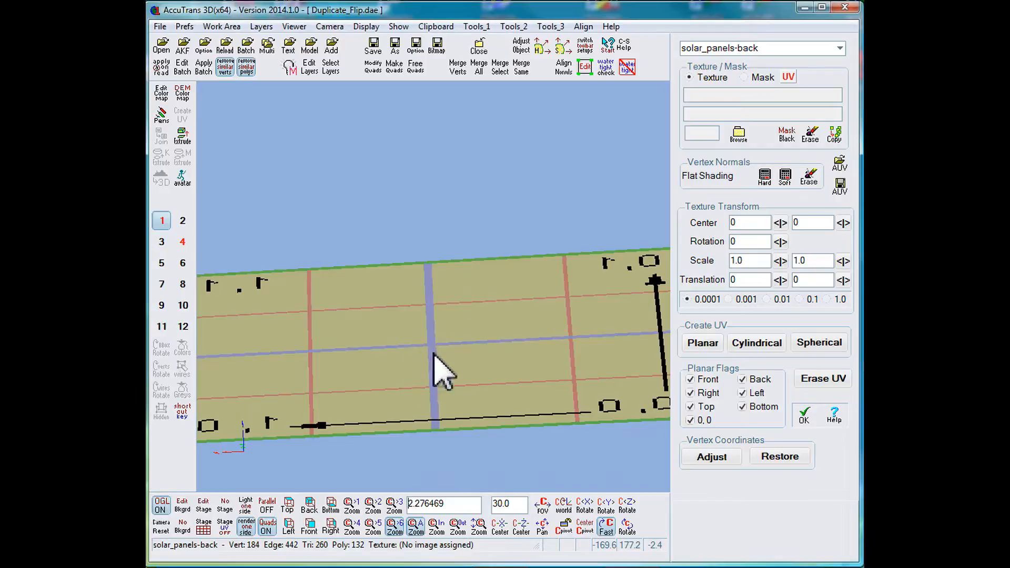
{"action": "scroll", "coordinate": [436, 368], "scroll_direction": "down", "scroll_amount": 5}
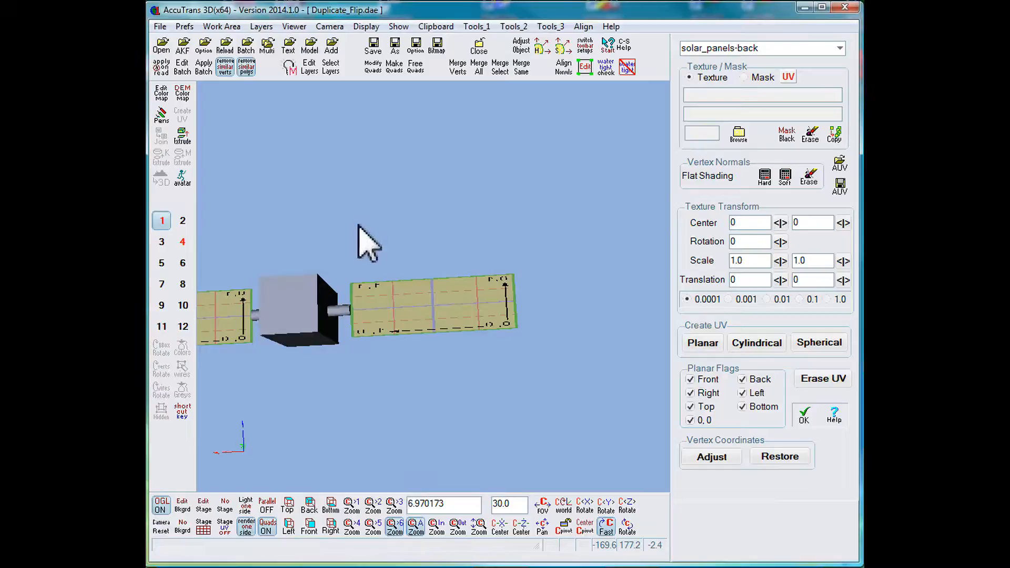
{"action": "left_click", "coordinate": [294, 26]}
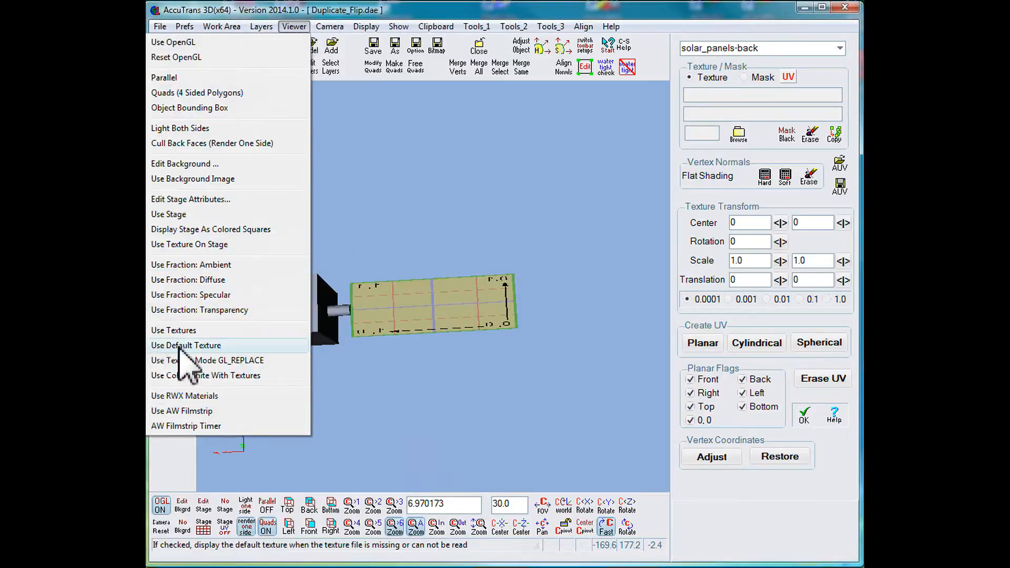
{"action": "left_click", "coordinate": [149, 347]}
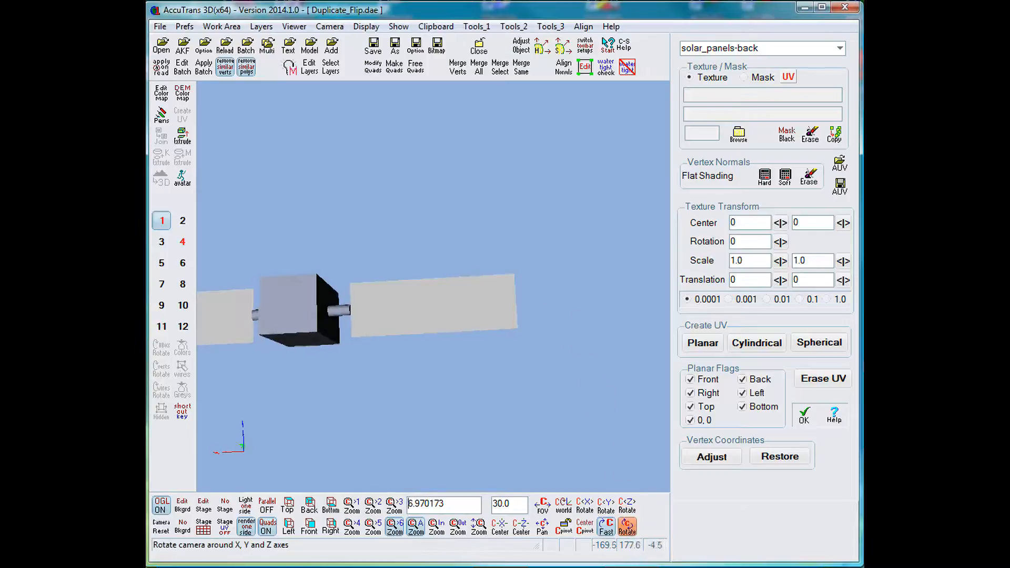
Erase the UV coordinates of the solar_panels-back layer, check the model from another angle and accept the texture settings.
{"action": "left_click", "coordinate": [627, 525]}
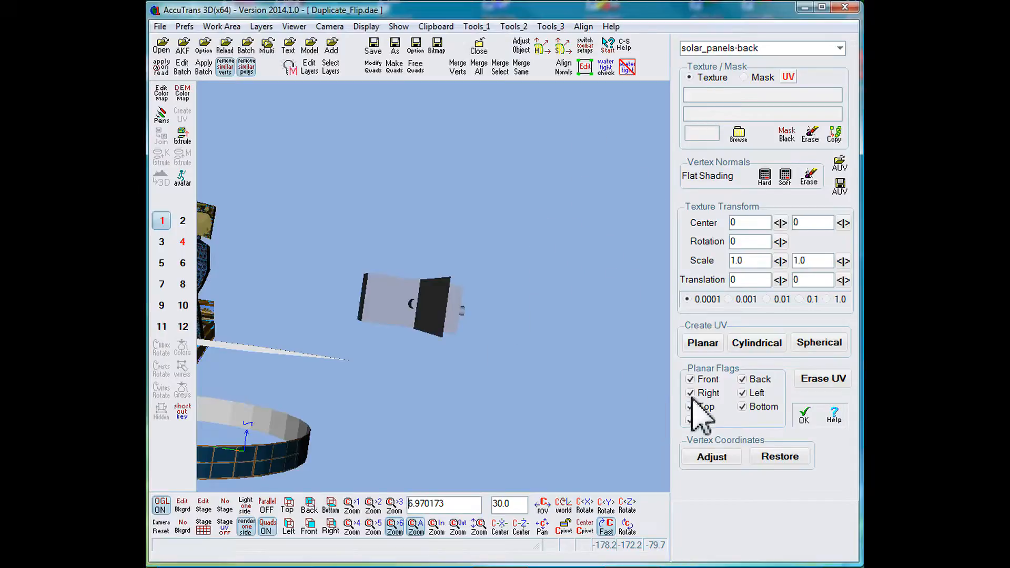
{"action": "left_click", "coordinate": [828, 379]}
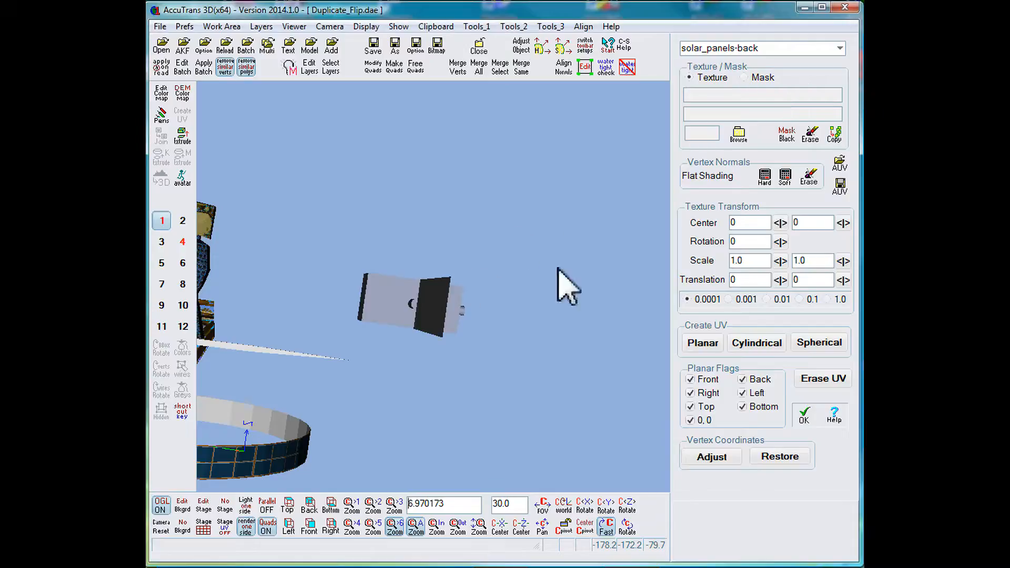
{"action": "left_click", "coordinate": [627, 526]}
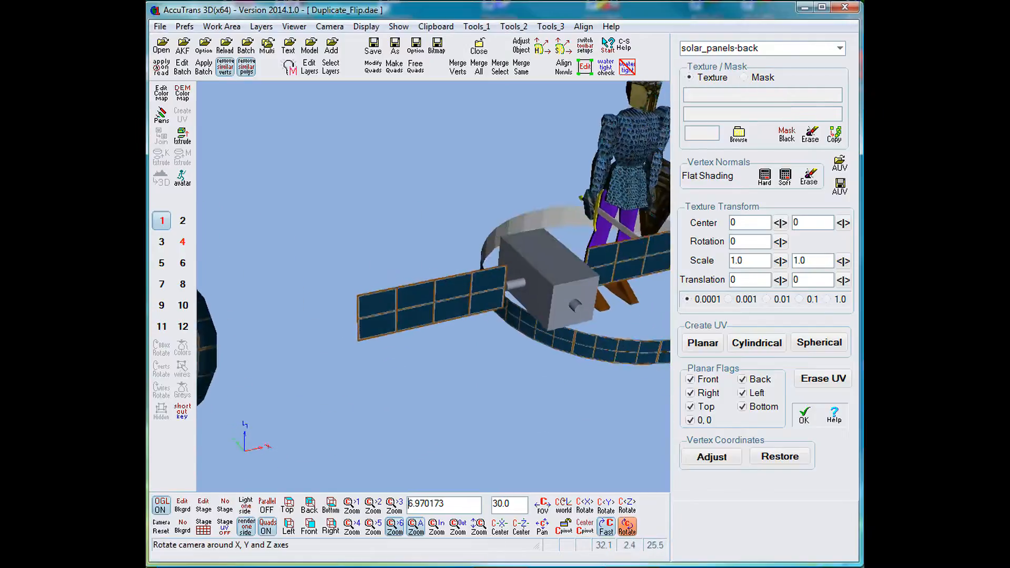
{"action": "scroll", "coordinate": [510, 214], "scroll_direction": "down", "scroll_amount": 5}
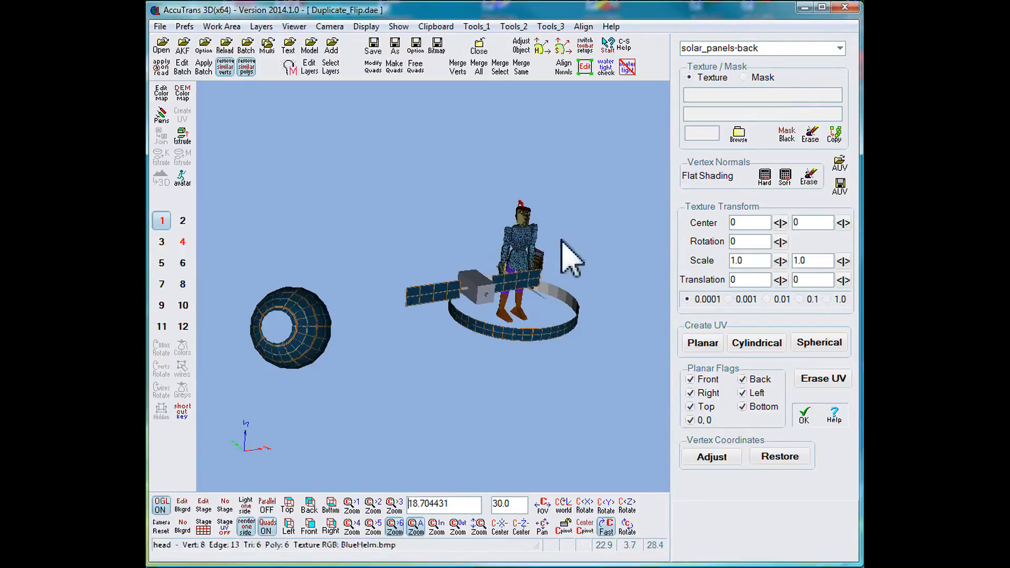
{"action": "left_click", "coordinate": [806, 418]}
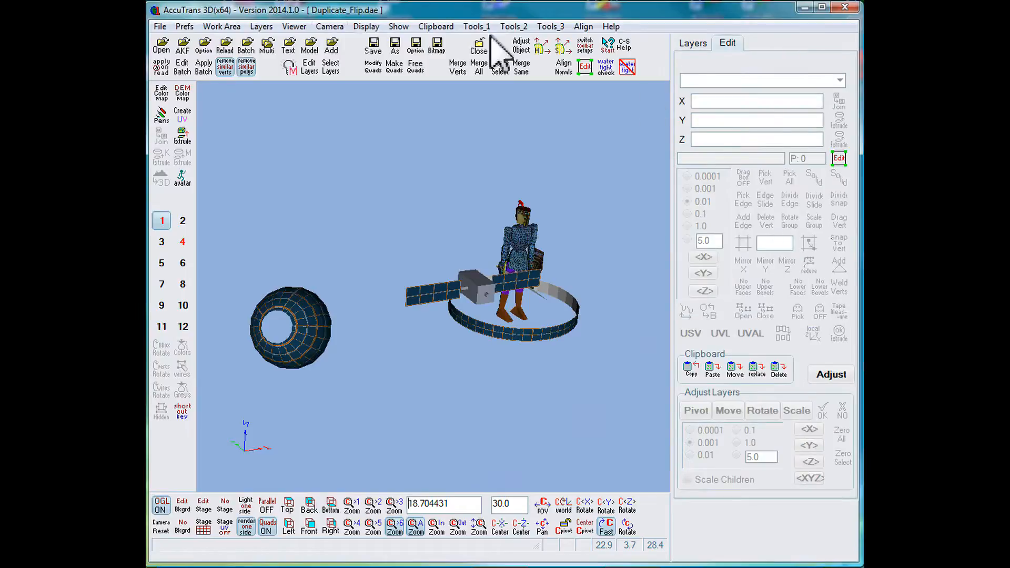
Set the diffuse material color of the solar_panels-back layer to yellow (255, 255, 0) and check the model from several angles.
{"action": "left_click", "coordinate": [288, 67]}
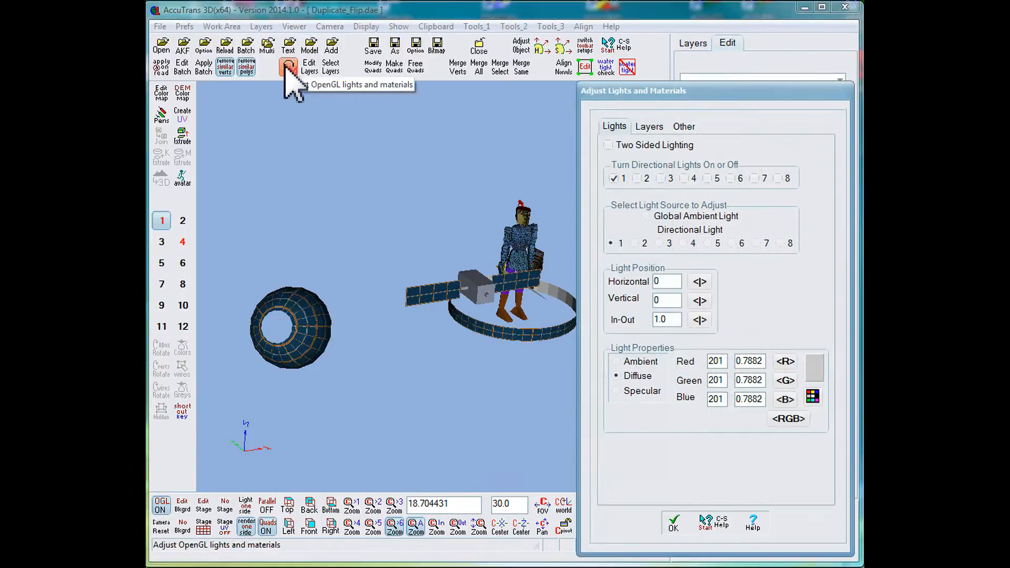
{"action": "left_click", "coordinate": [556, 296]}
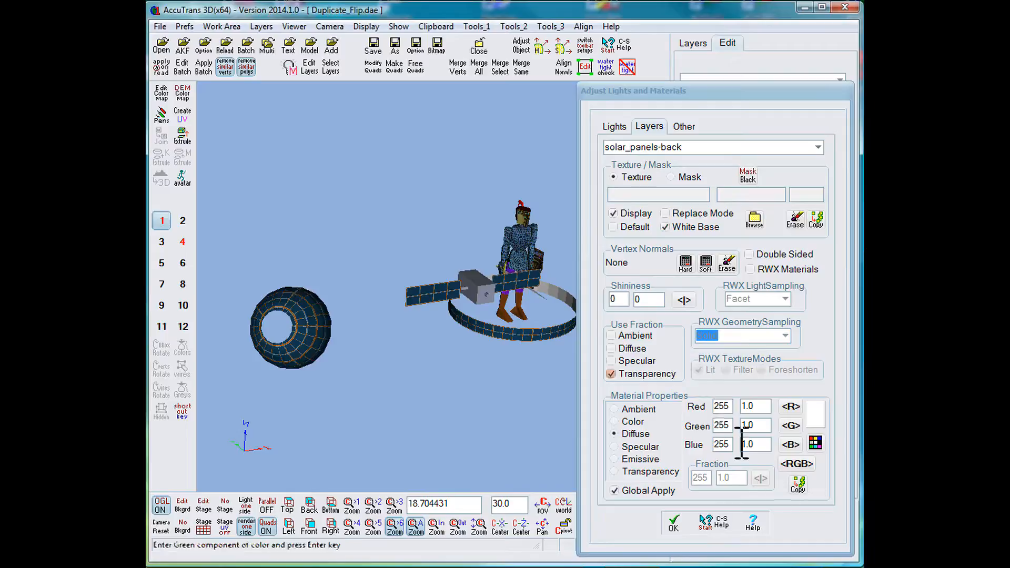
{"action": "left_click", "coordinate": [815, 443]}
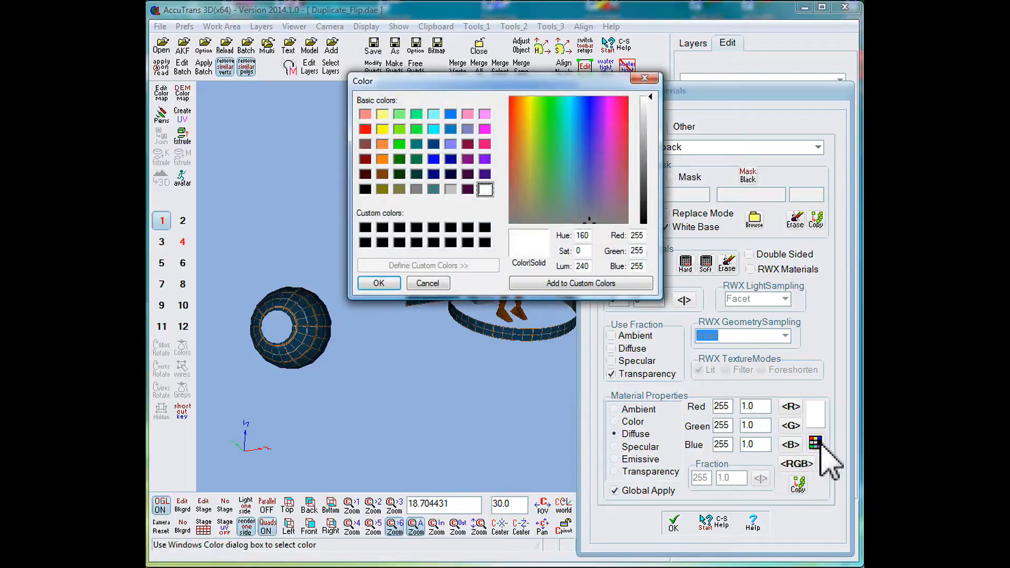
{"action": "left_click", "coordinate": [382, 129]}
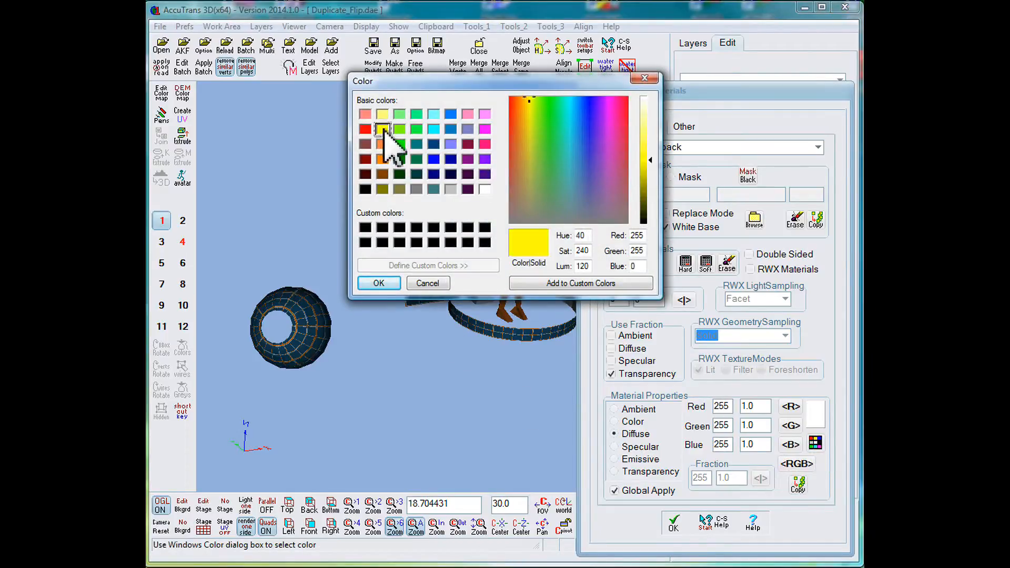
{"action": "left_click", "coordinate": [391, 287]}
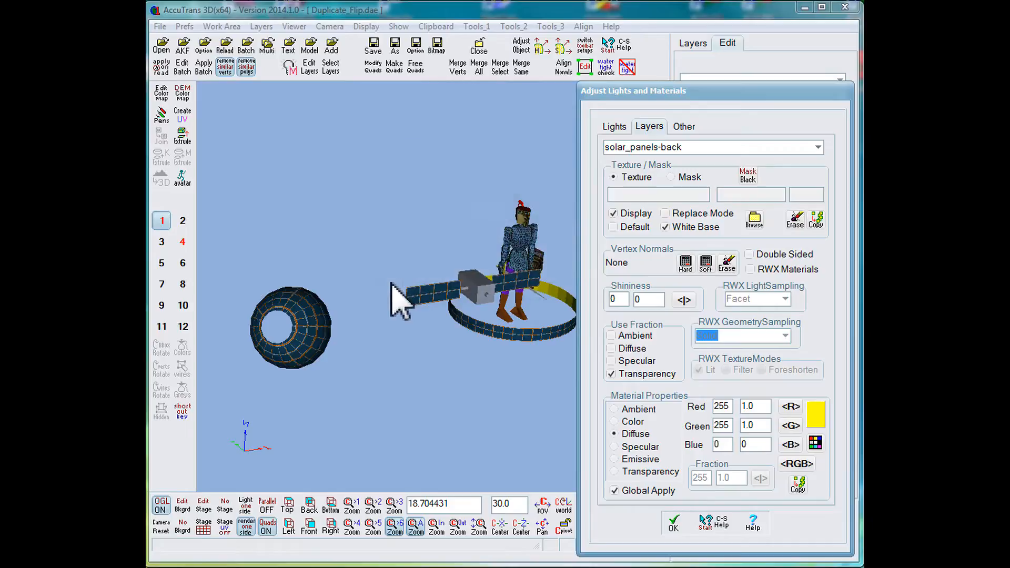
{"action": "left_click", "coordinate": [673, 523]}
{"action": "left_click", "coordinate": [627, 526]}
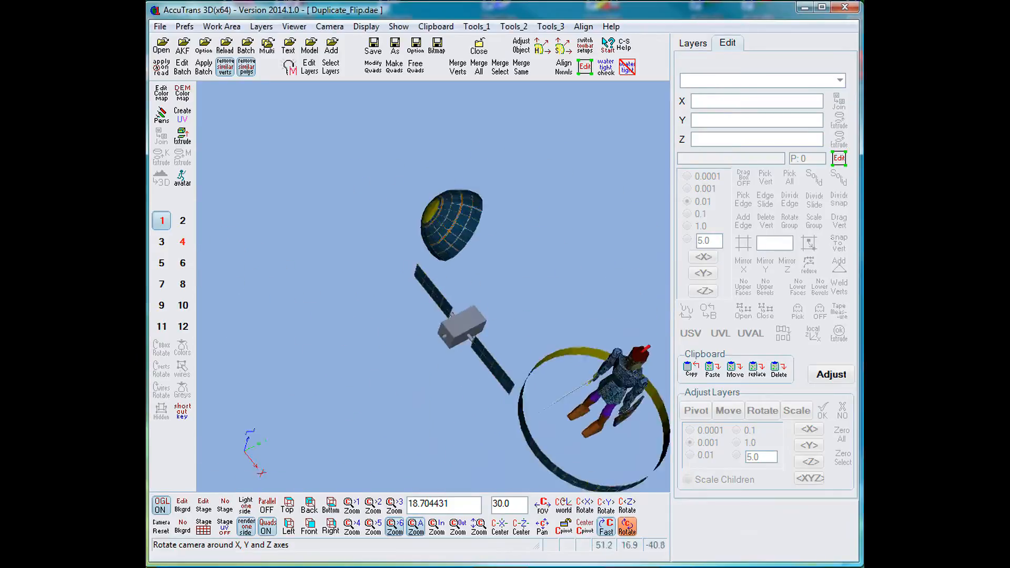
{"action": "left_click_drag", "start_coordinate": [452, 363], "coordinate": [337, 345]}
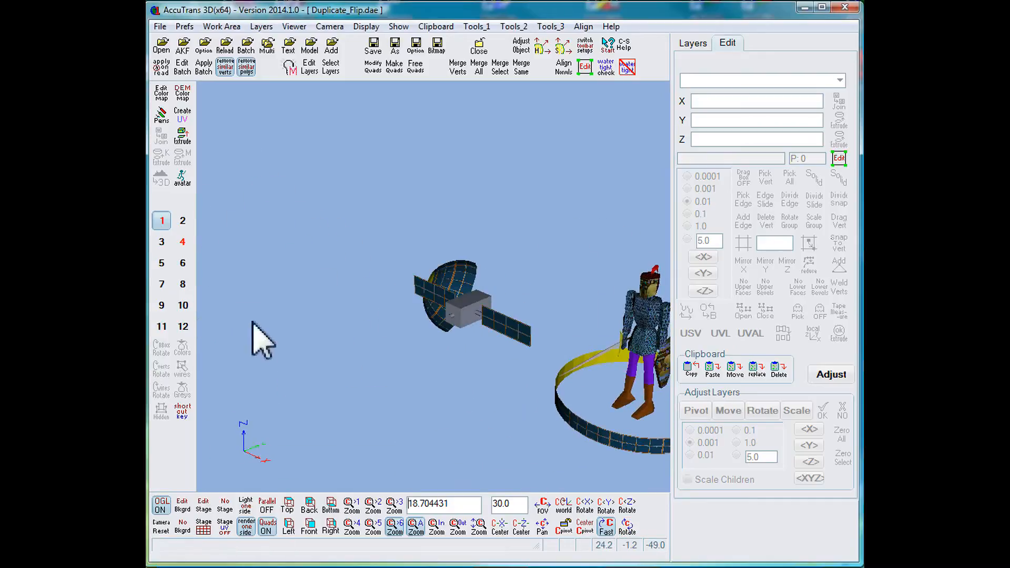